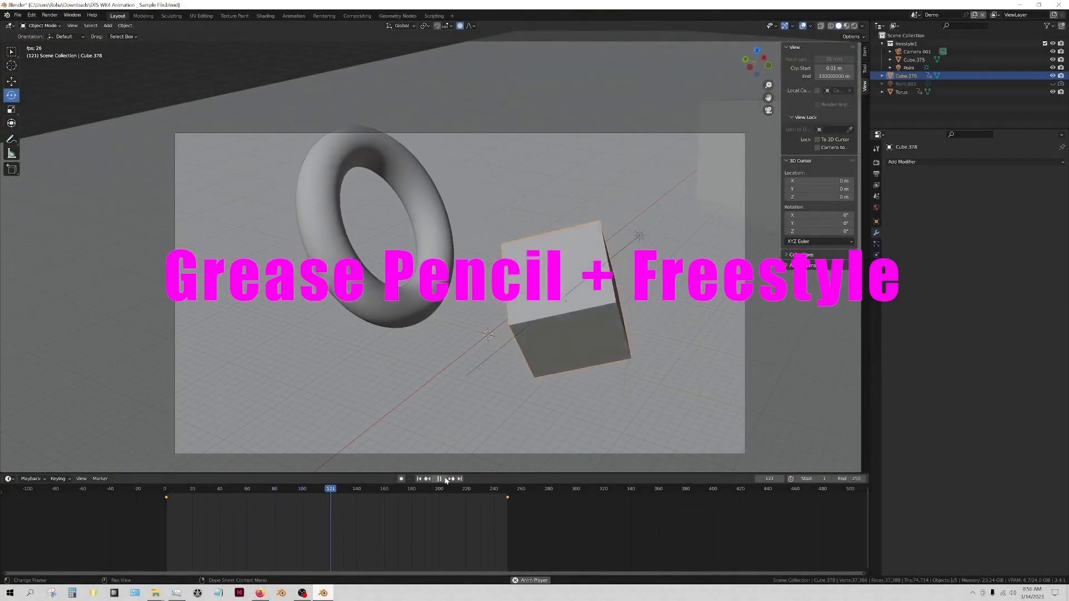
Switch the viewport to Rendered shading, stop playback and rewind to frame 1.
left_click(855, 28)
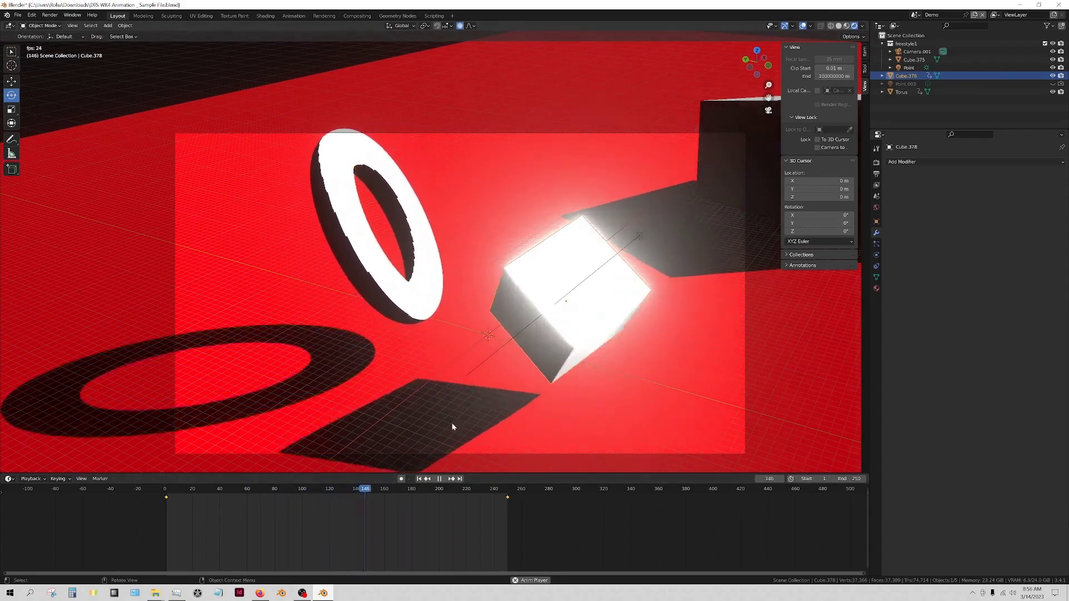
left_click(440, 479)
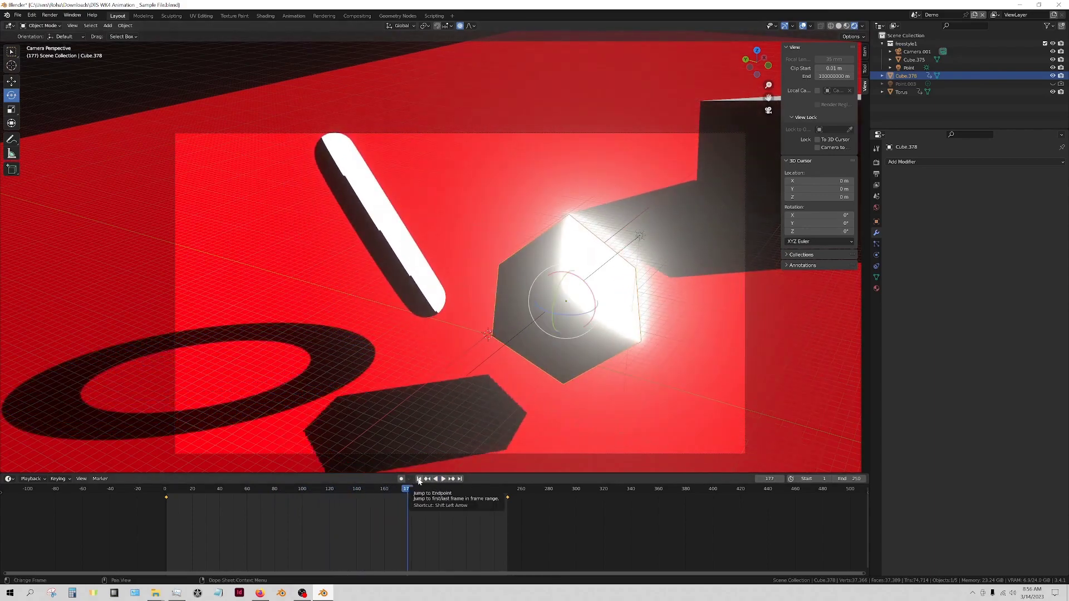
left_click(419, 479)
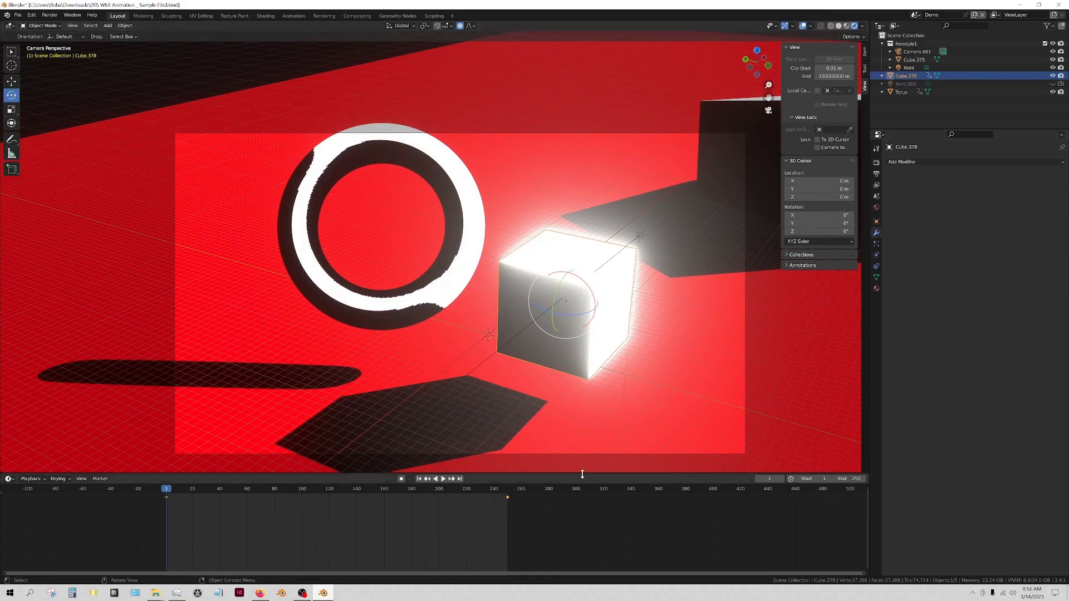
scroll(363, 203, "down", 2)
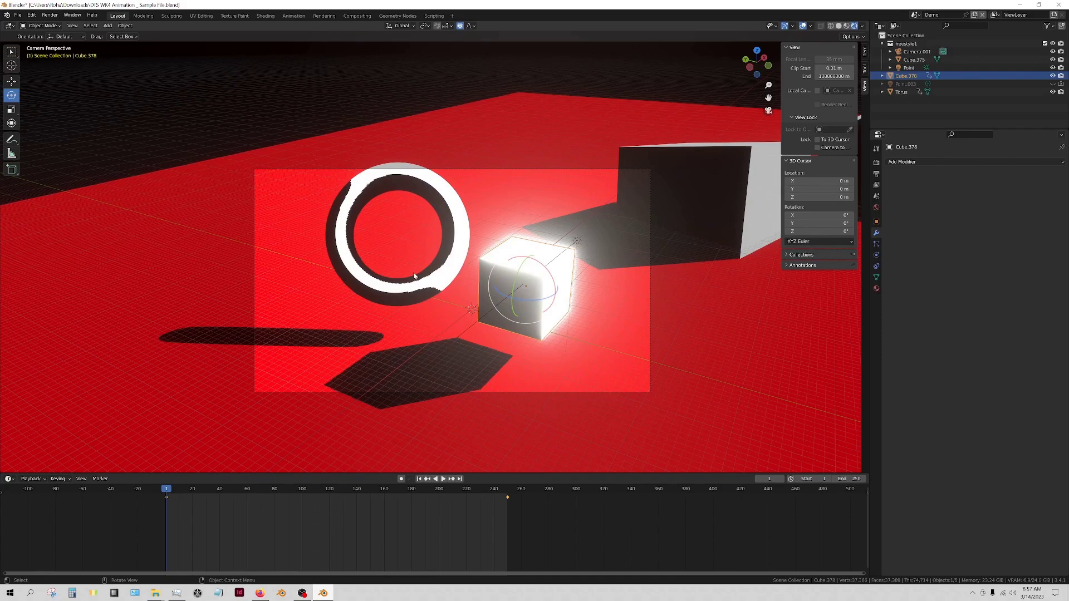
scroll(416, 271, "up", 4)
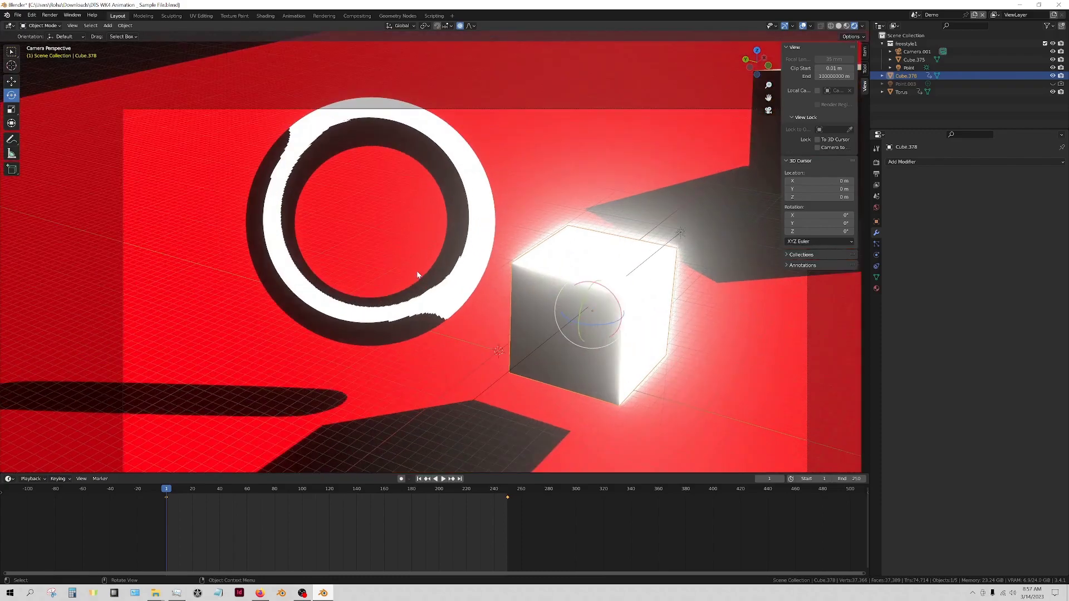
scroll(421, 277, "down", 2)
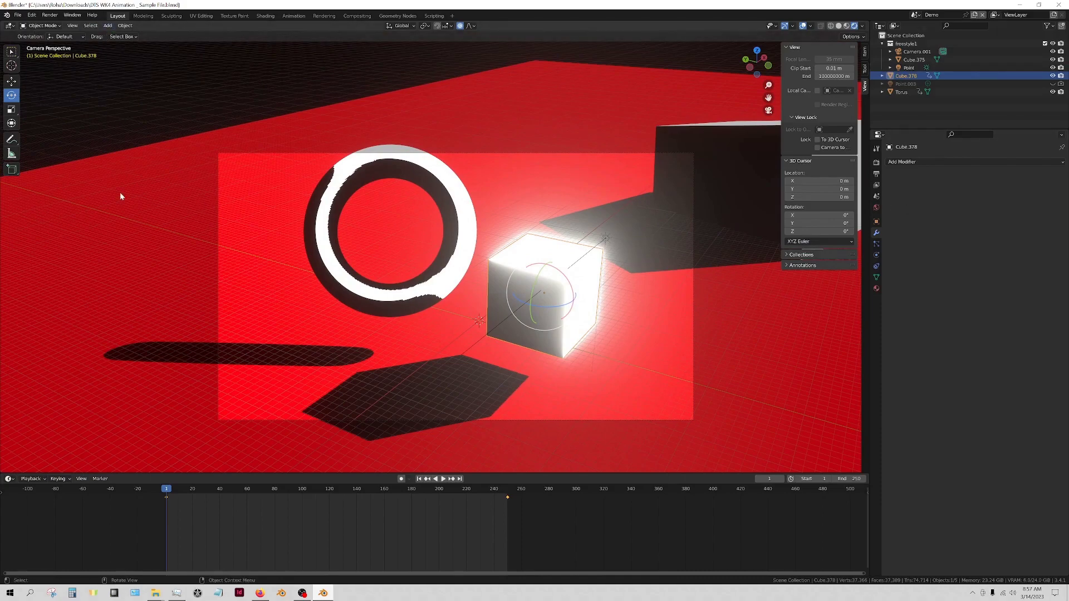
Add a Grease Pencil Stroke object to the scene.
left_click(108, 26)
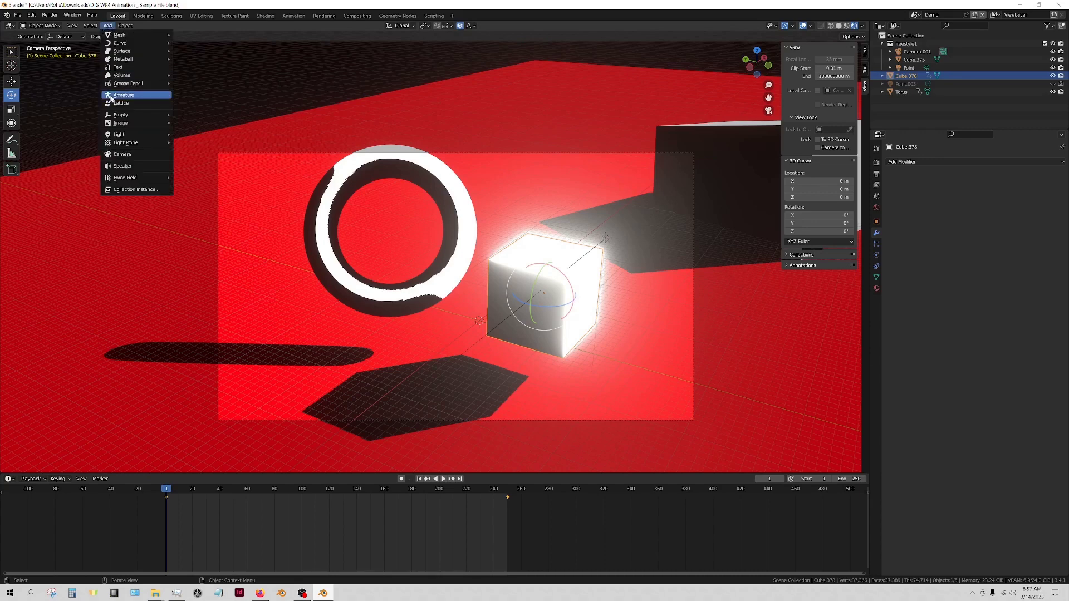
left_click(107, 25)
mouse_move(125, 85)
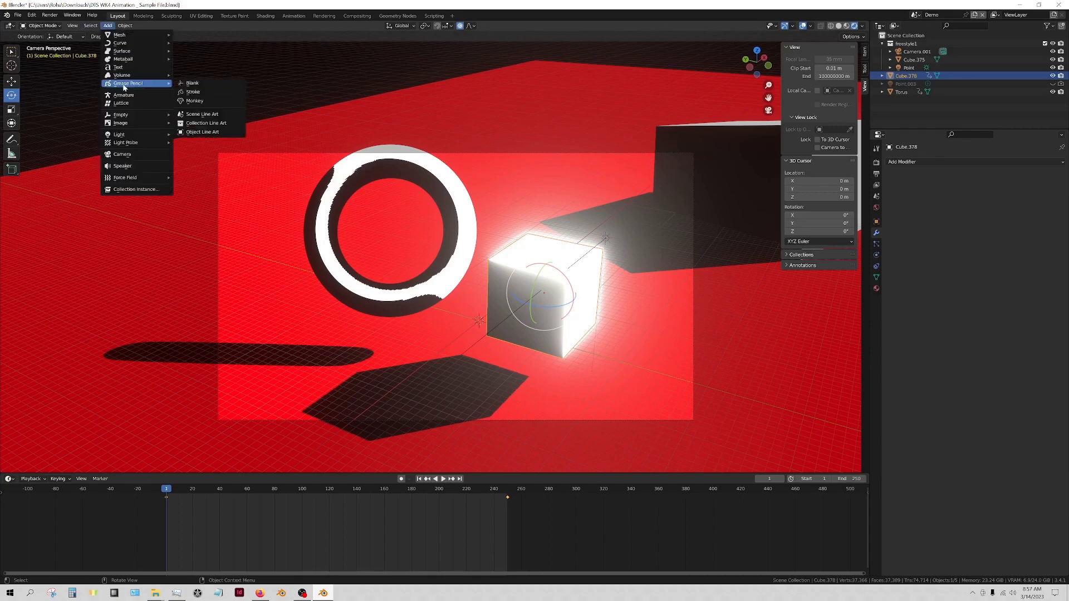
key("shift+a")
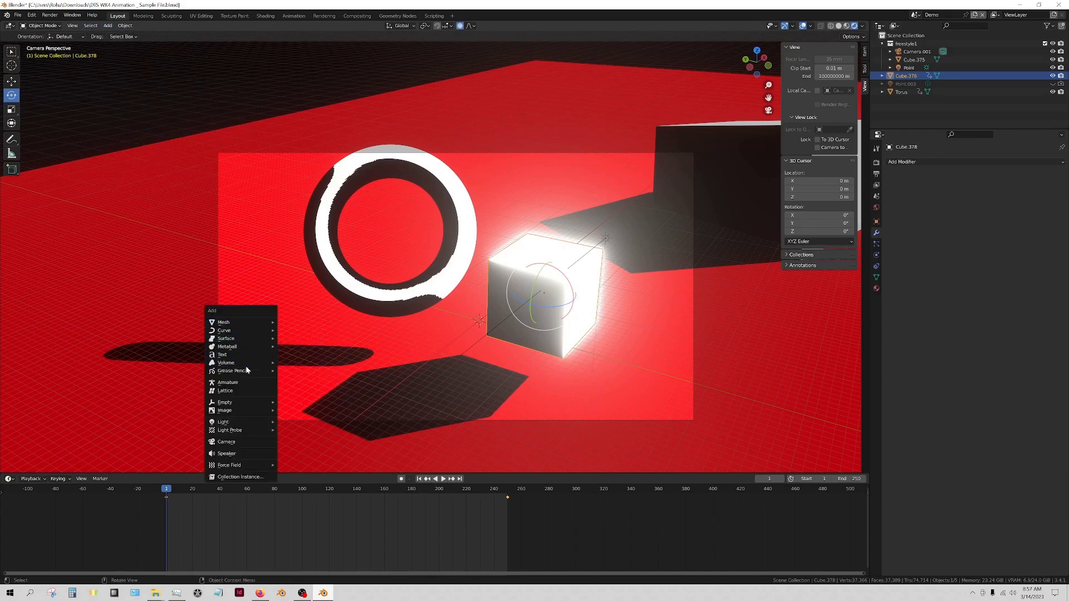
mouse_move(245, 374)
key("Escape")
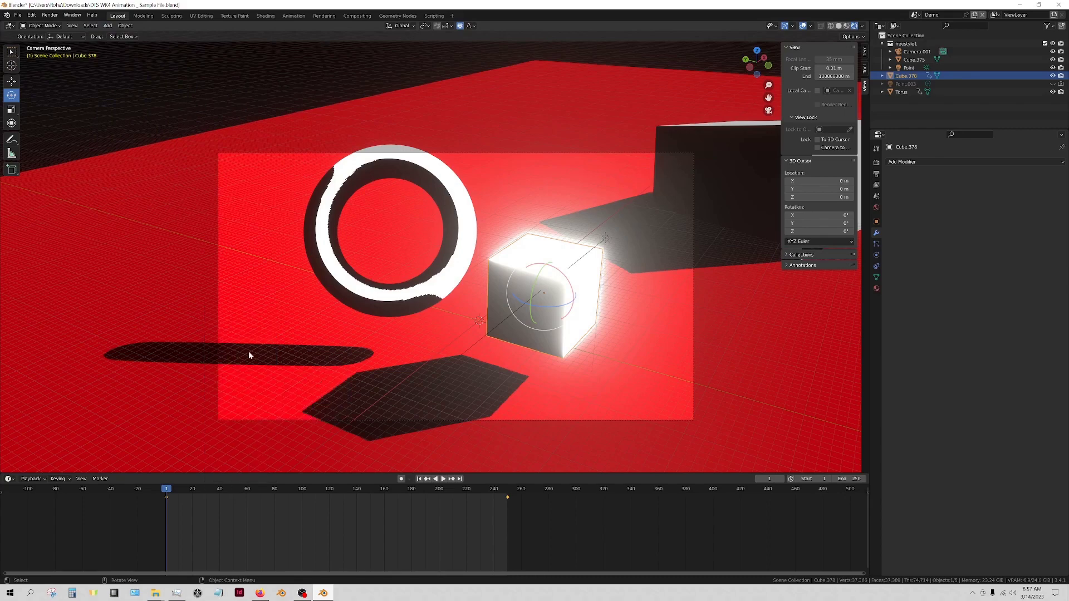
key("shift+a")
mouse_move(251, 401)
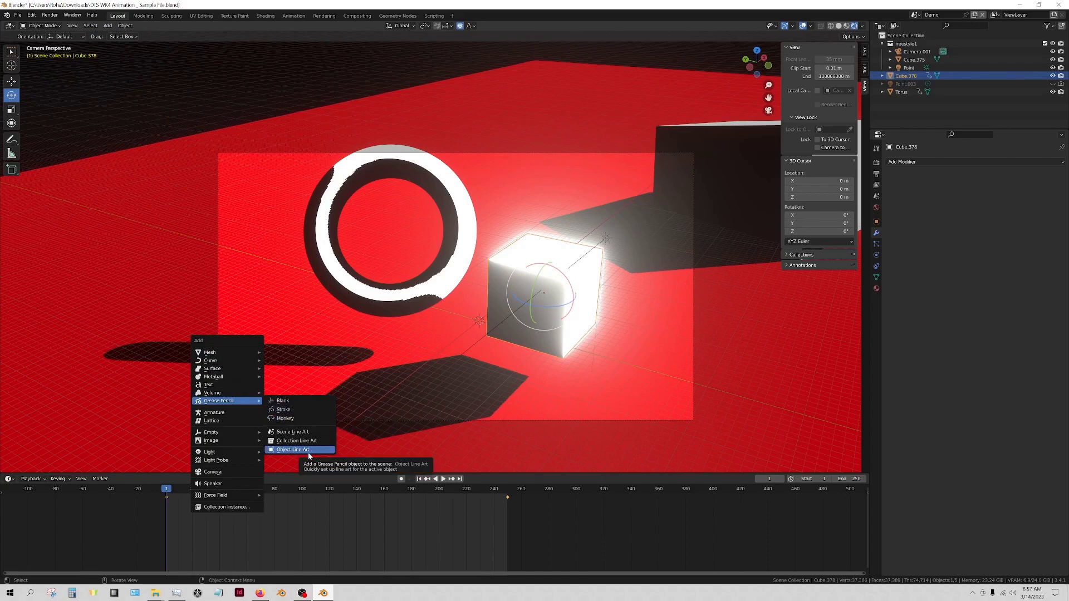
left_click(283, 410)
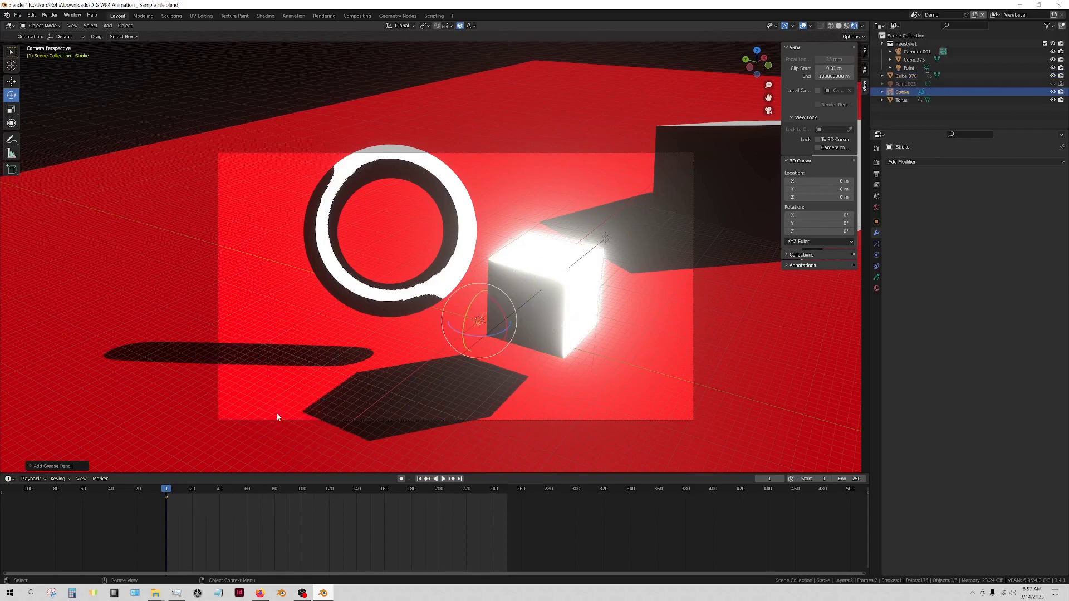
Move the Stroke object off to the left and bring up the Add Modifier list.
left_click(11, 82)
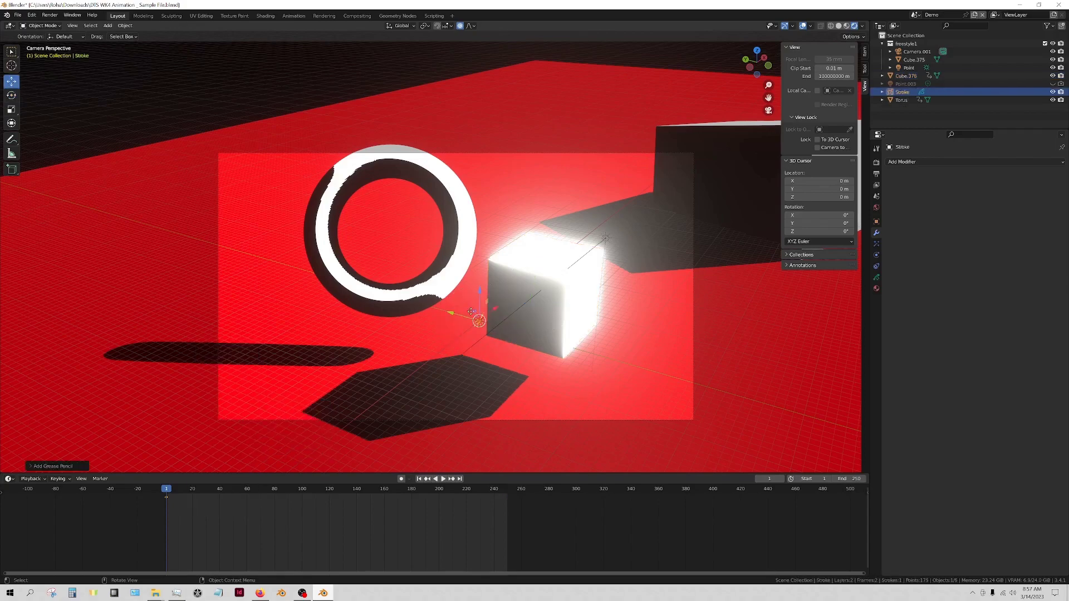
mouse_move(471, 312)
left_mouse_down()
mouse_move(67, 372)
mouse_move(23, 283)
left_mouse_up()
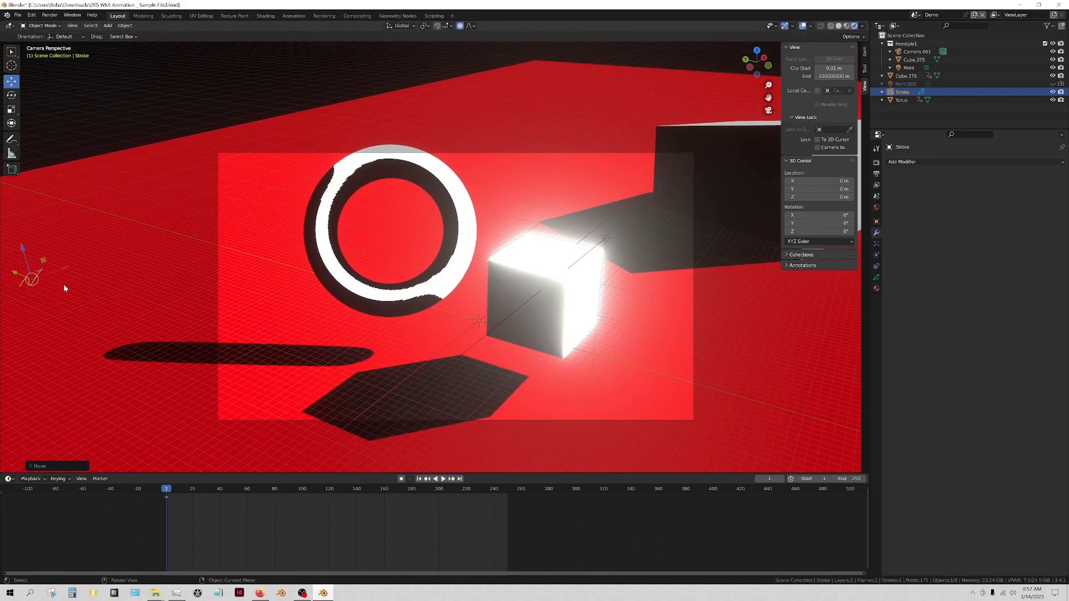
left_click(912, 163)
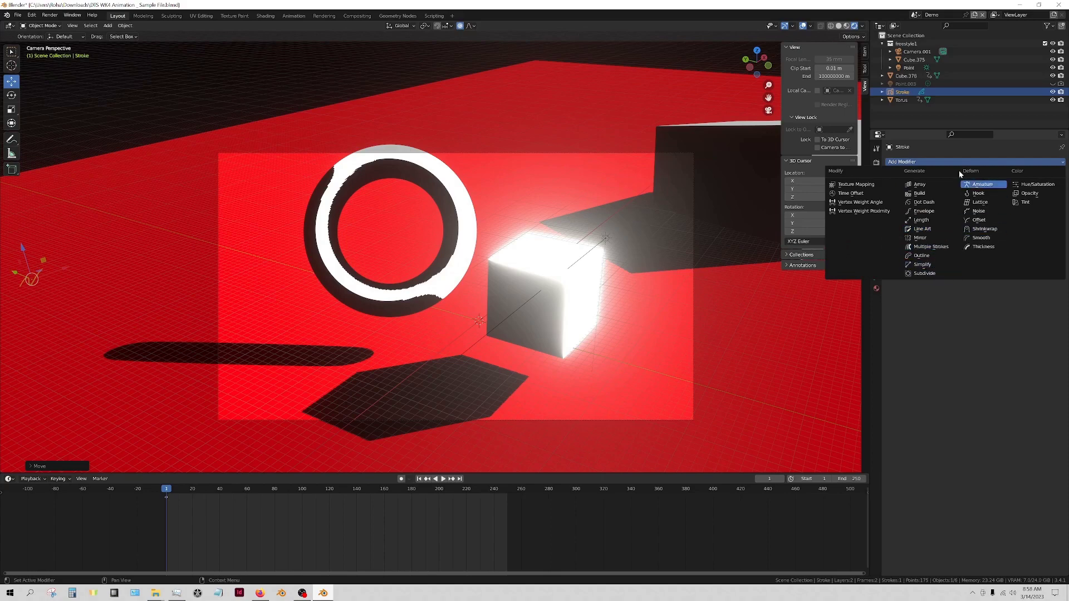
Add a Line Art modifier with Source Type Object, picking Cube.378 as the source.
left_click(927, 230)
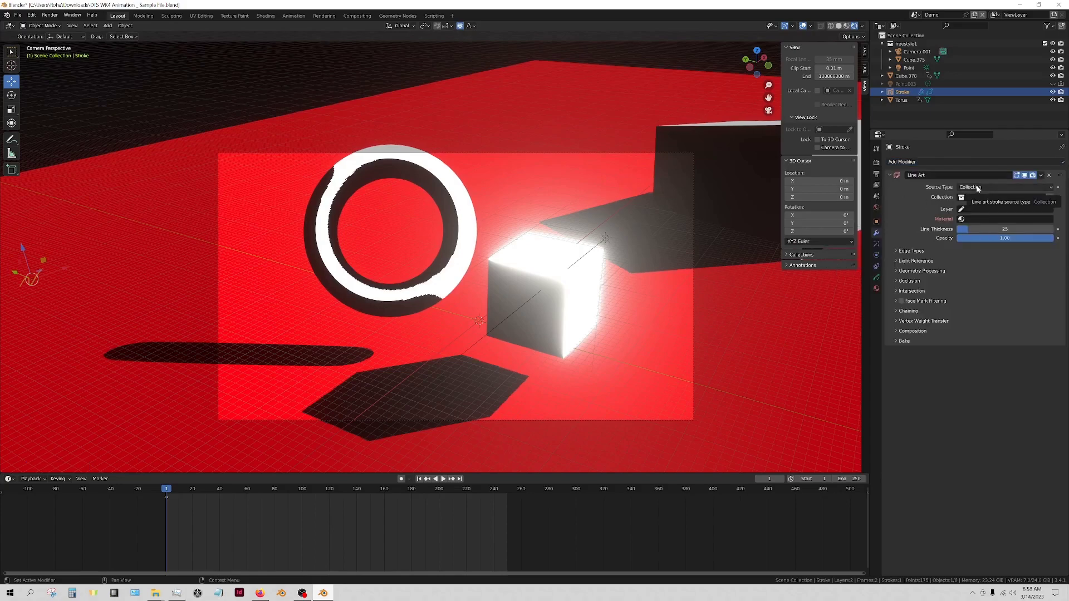
left_click(1005, 188)
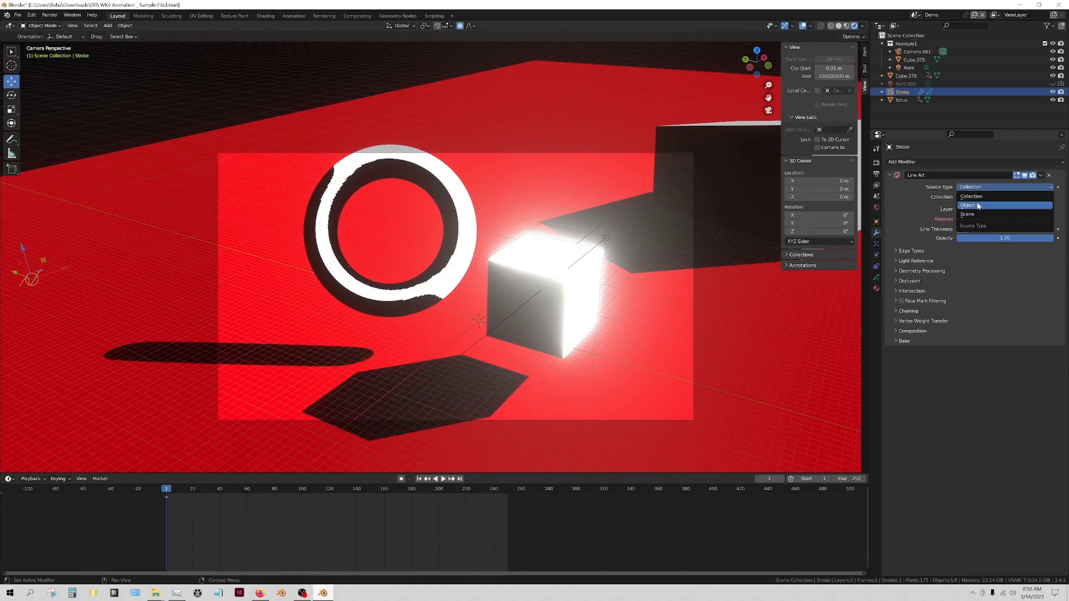
left_click(965, 206)
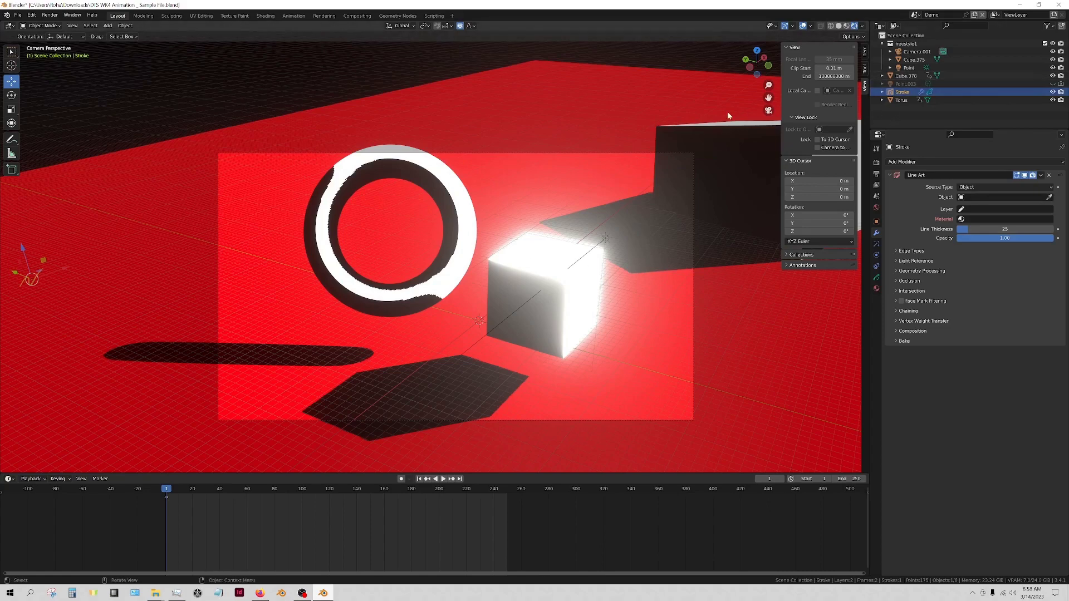
right_click(928, 119)
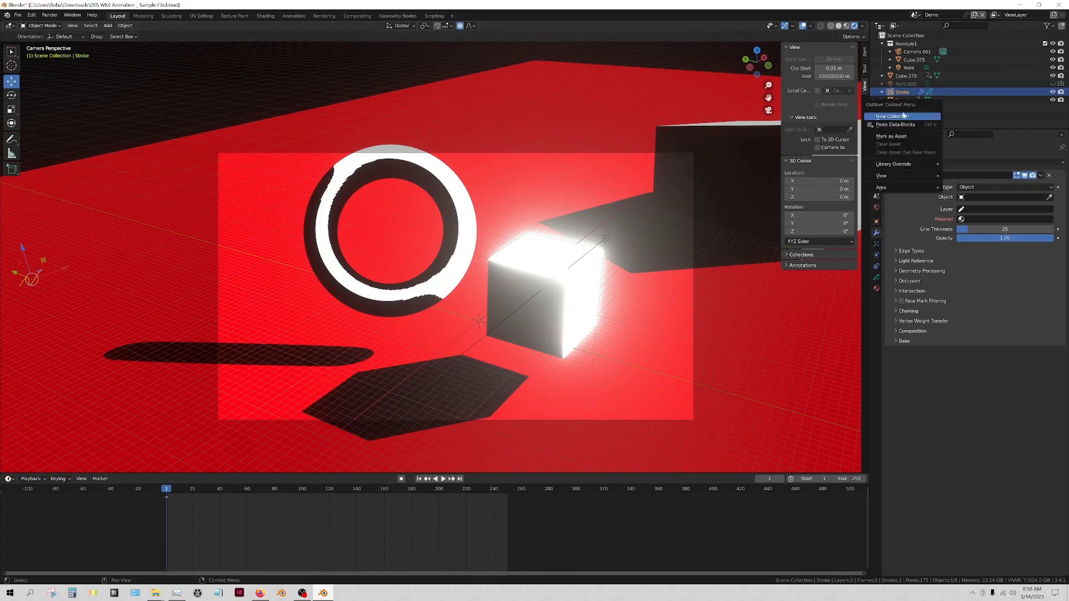
left_click(963, 114)
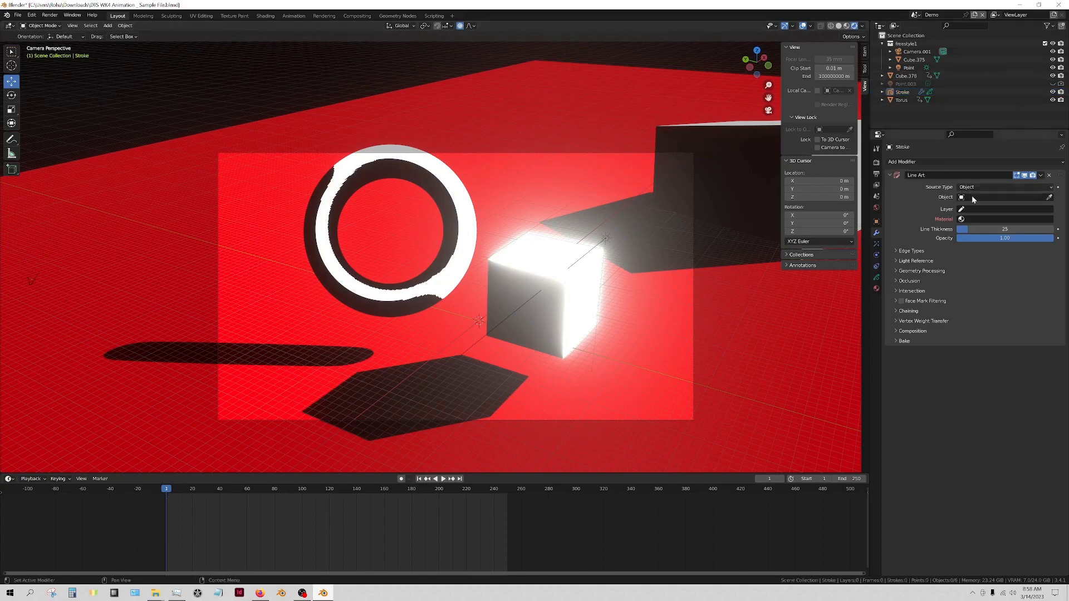
left_click(1050, 197)
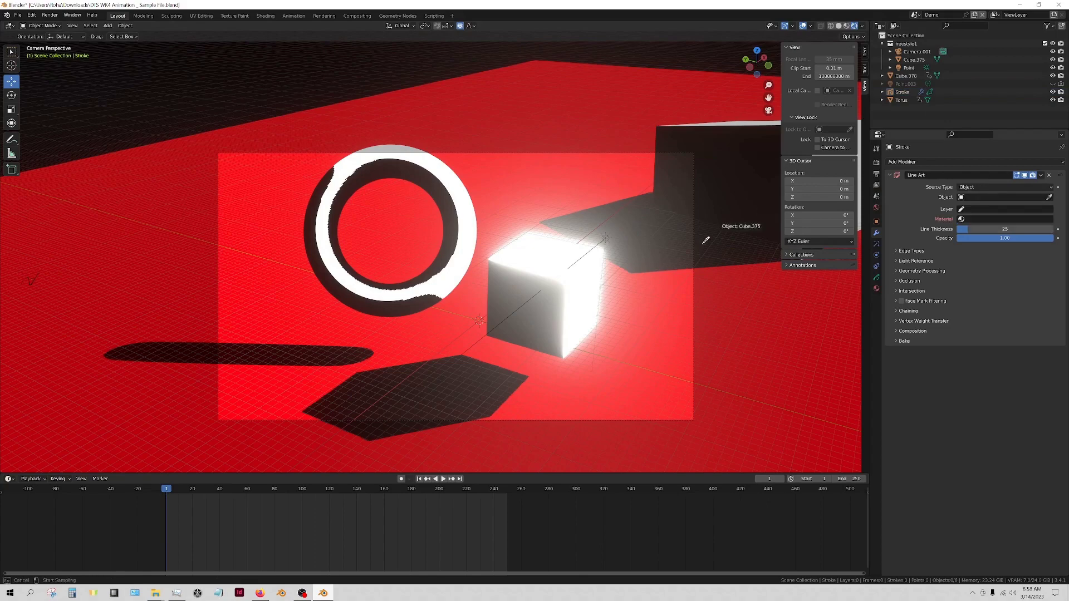
left_click(493, 273)
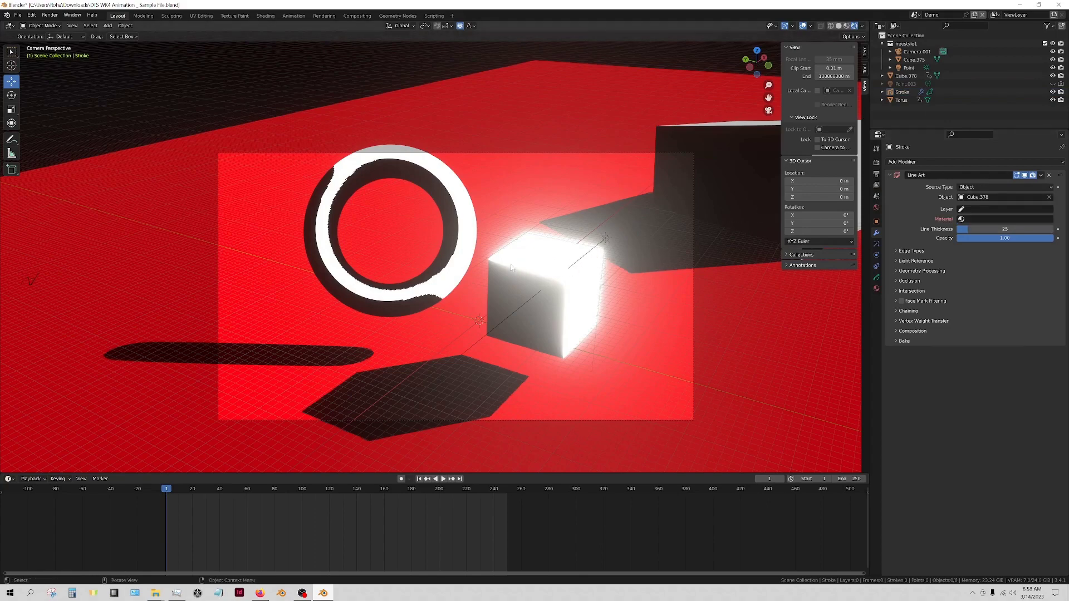
Draw the outlines on the Lines layer with the Black.001 material.
left_click(969, 209)
left_click(968, 230)
left_click(980, 219)
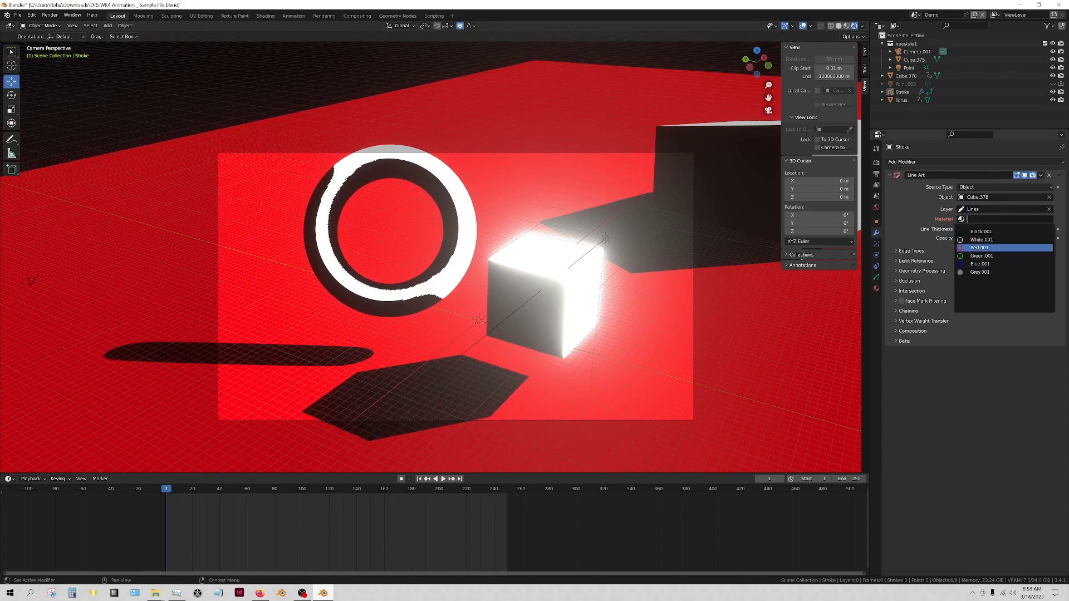
key("Up")
key("Up")
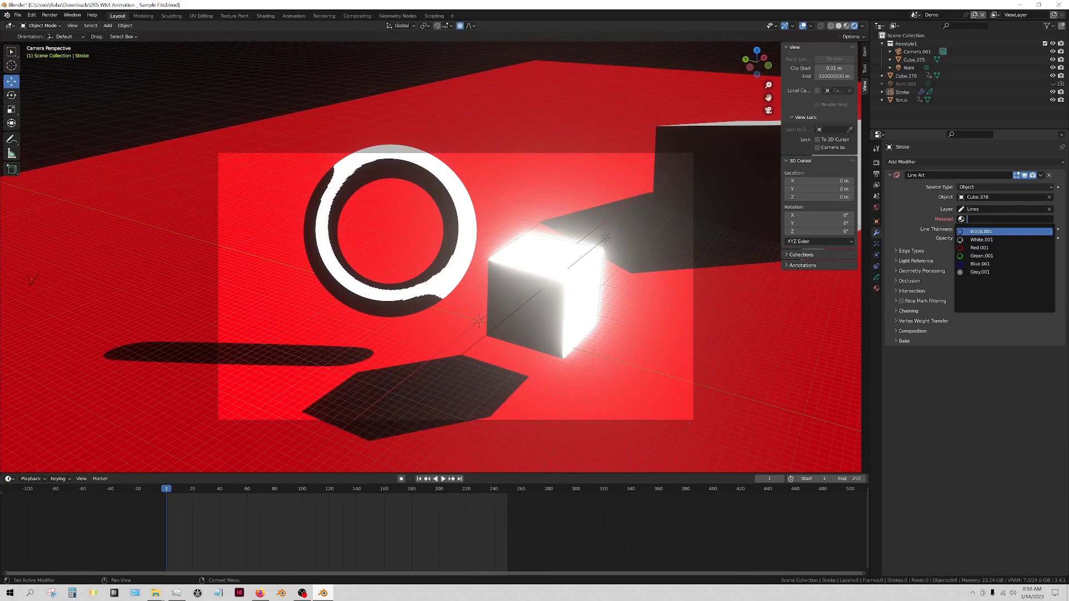
left_click(979, 232)
Pan and zoom the viewport to centre the cube.
scroll(641, 295, "up", 3)
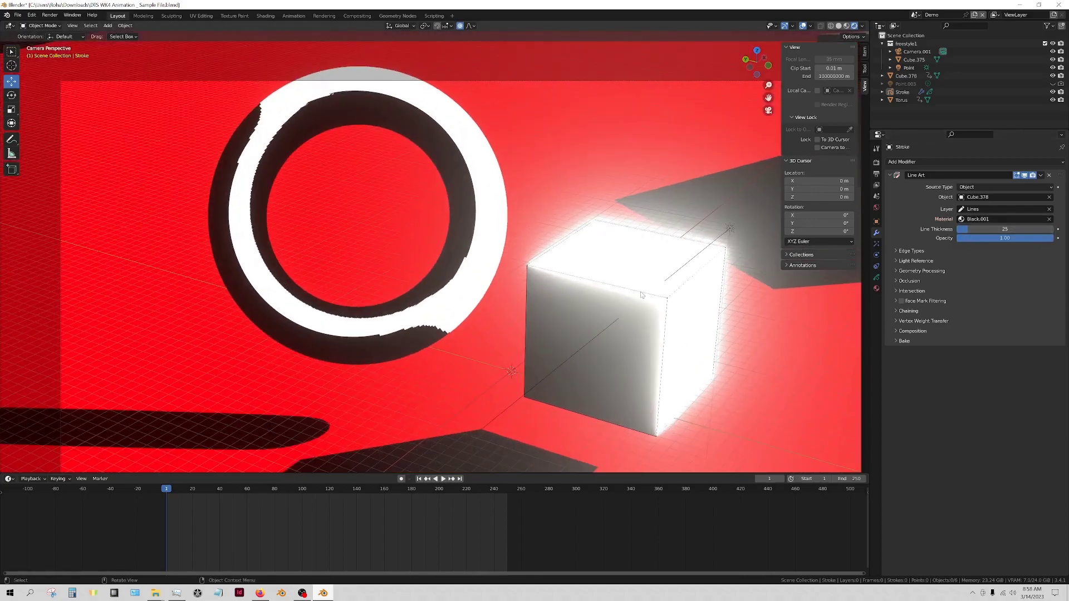
middle_click_drag(641, 295, 521, 250, "shift")
scroll(513, 251, "up", 3)
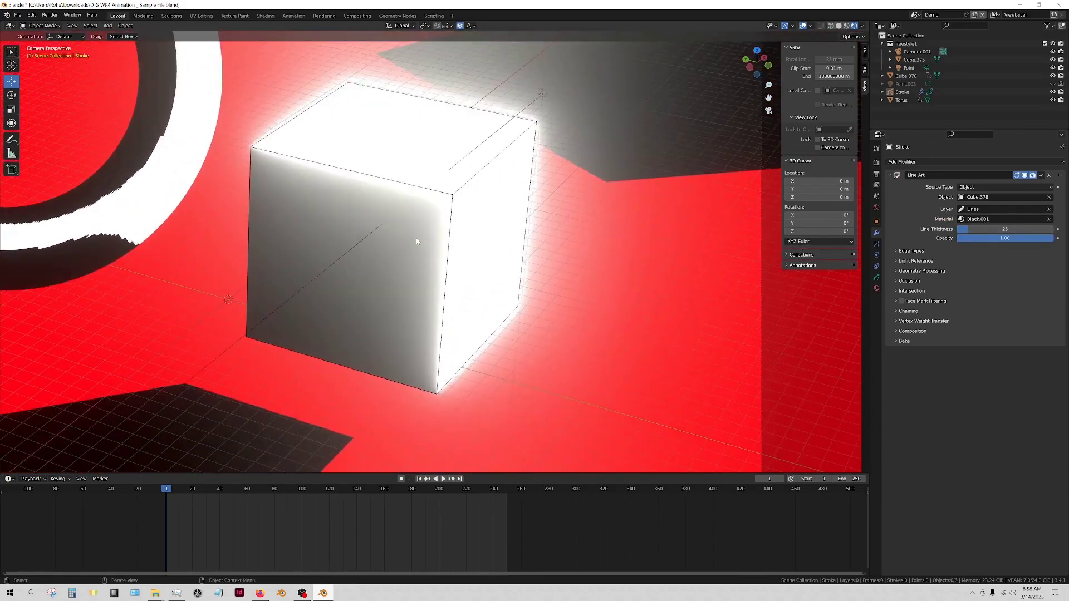
scroll(401, 234, "up", 2)
scroll(393, 232, "down", 5)
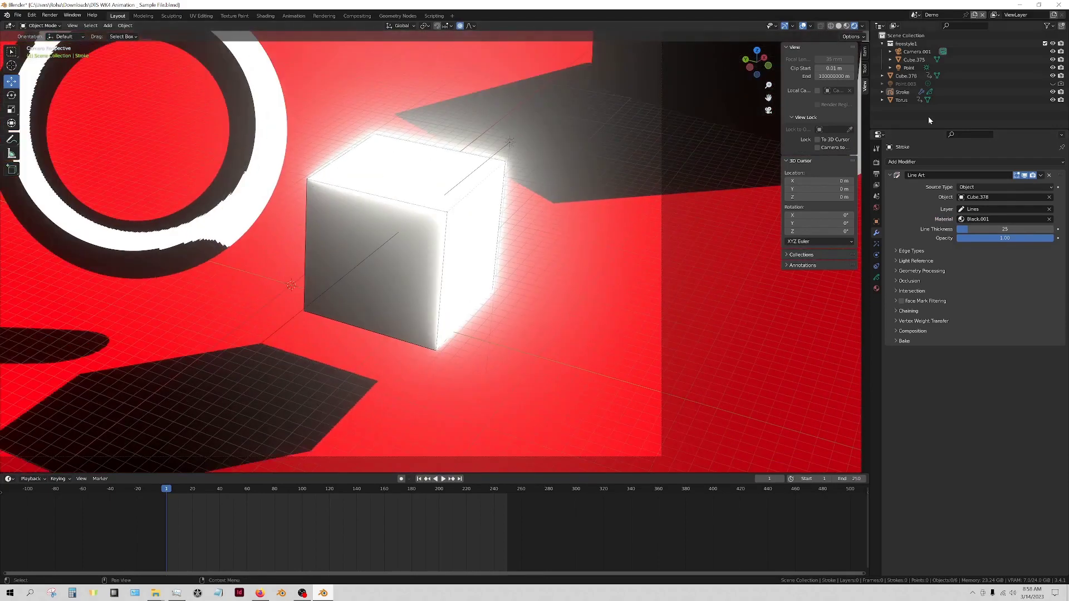
left_click(914, 59)
scroll(414, 257, "up", 4)
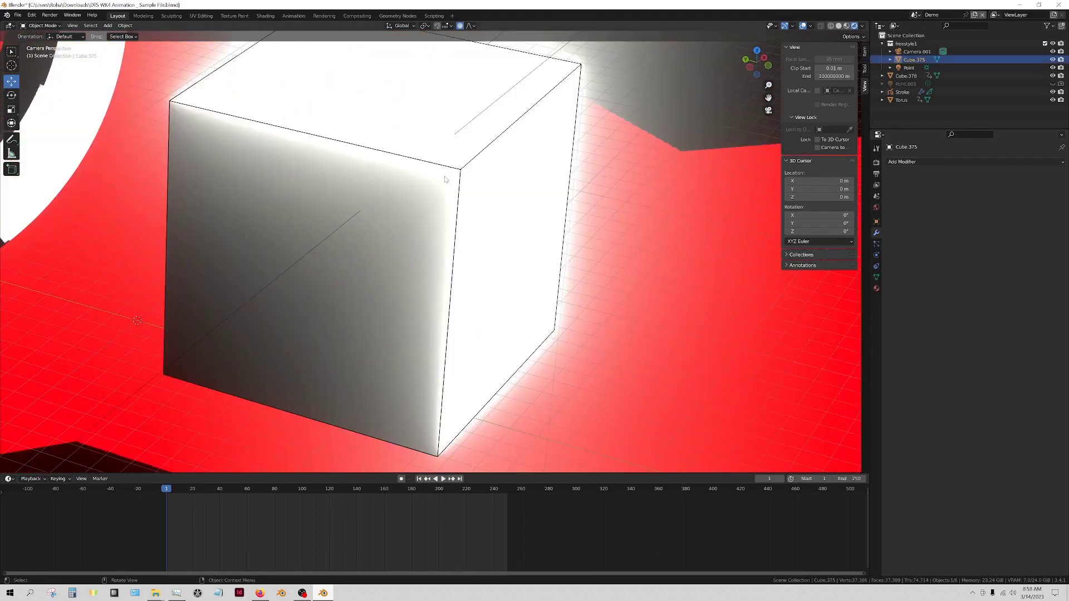
Set the Stroke's Line Art line thickness to 50 and play the animation.
left_click(902, 92)
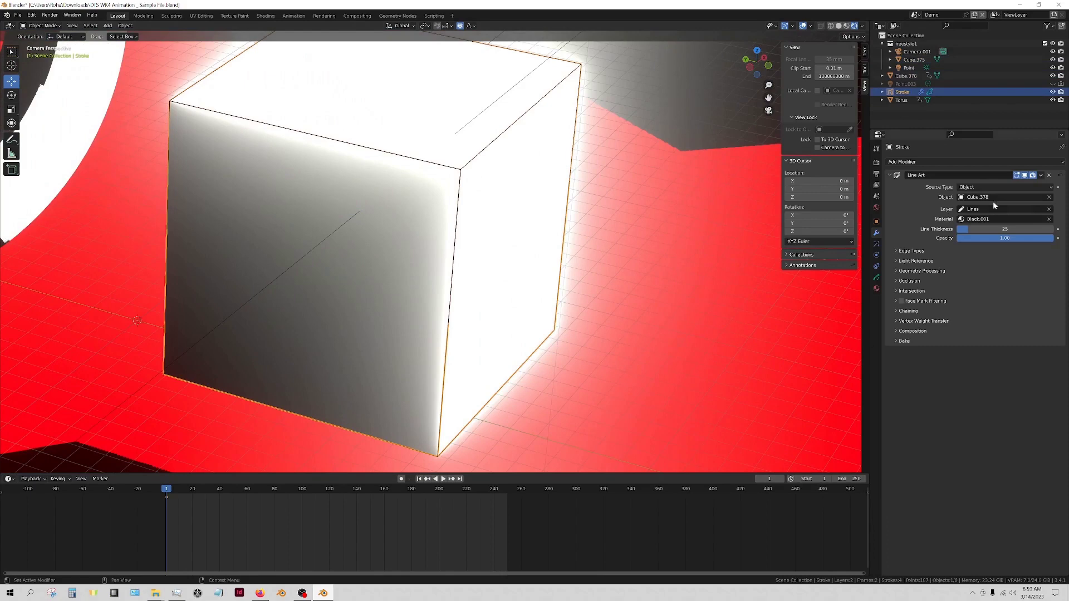
left_click(983, 232)
type("50")
key("Return")
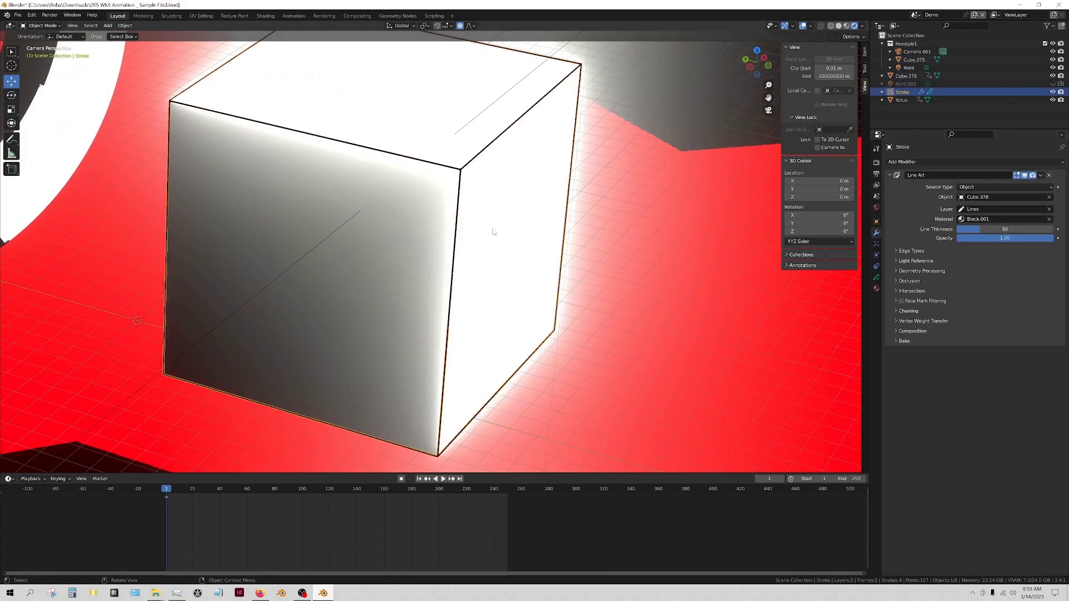
scroll(258, 238, "down", 4)
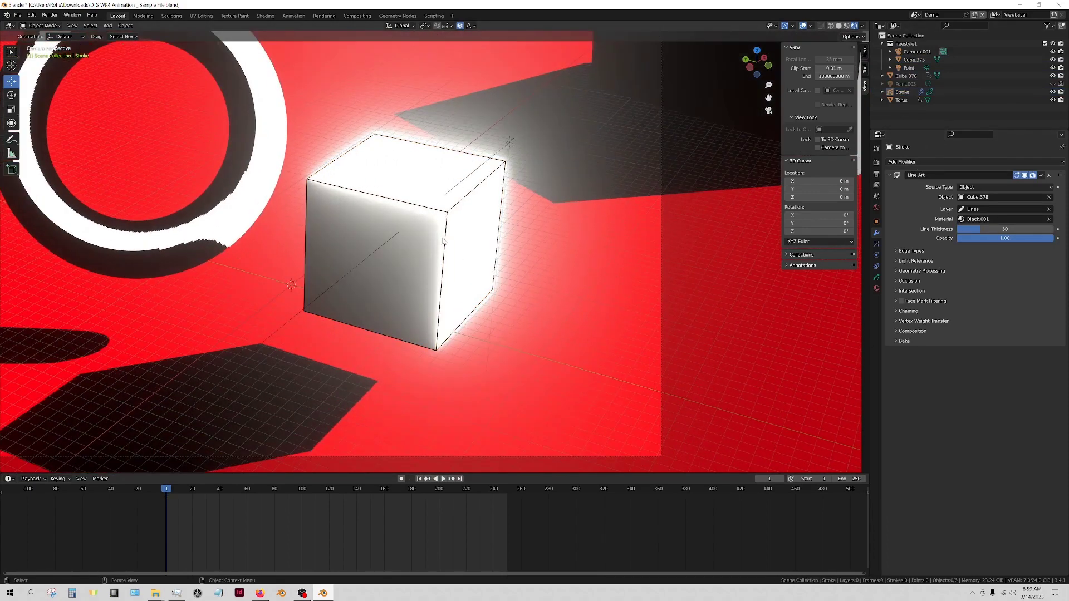
left_click(443, 479)
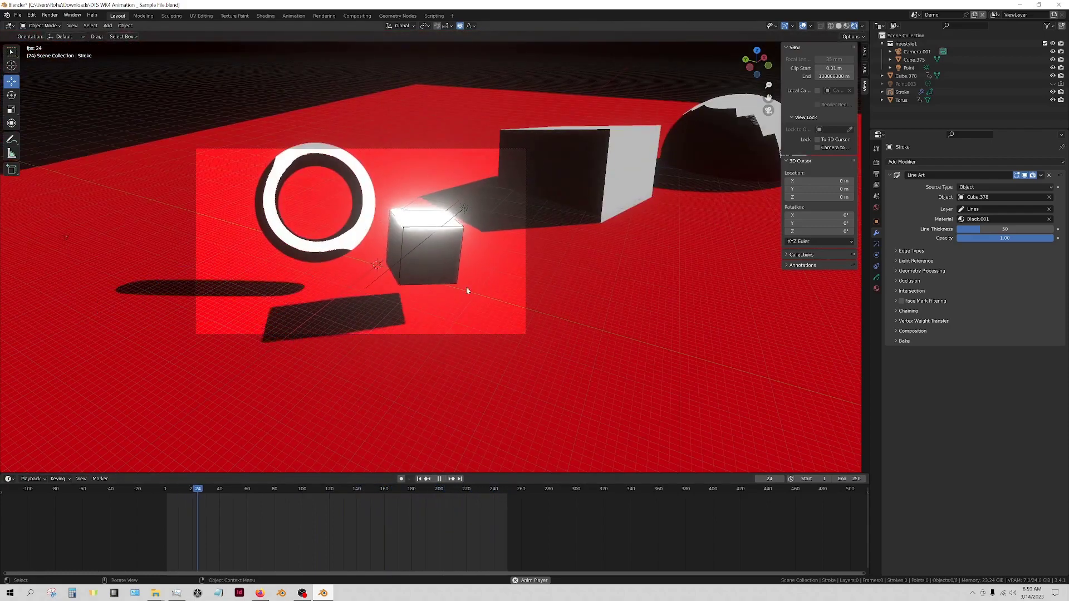
Stop playback at frame 56 and expand the Line Art subpanels from Edge Types through Chaining.
key("space")
left_click(981, 250)
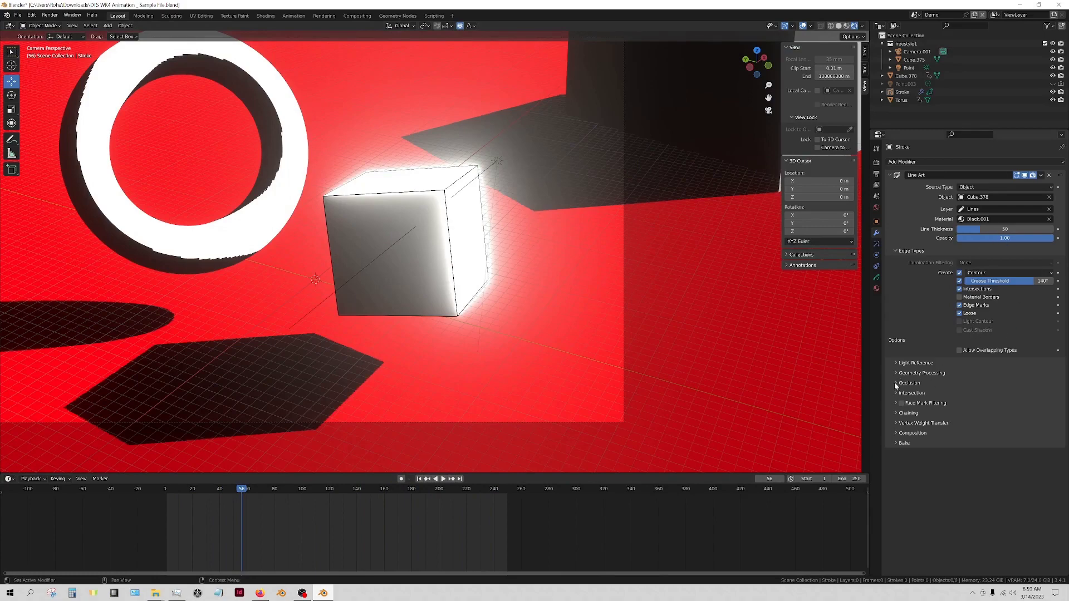
left_click(896, 364)
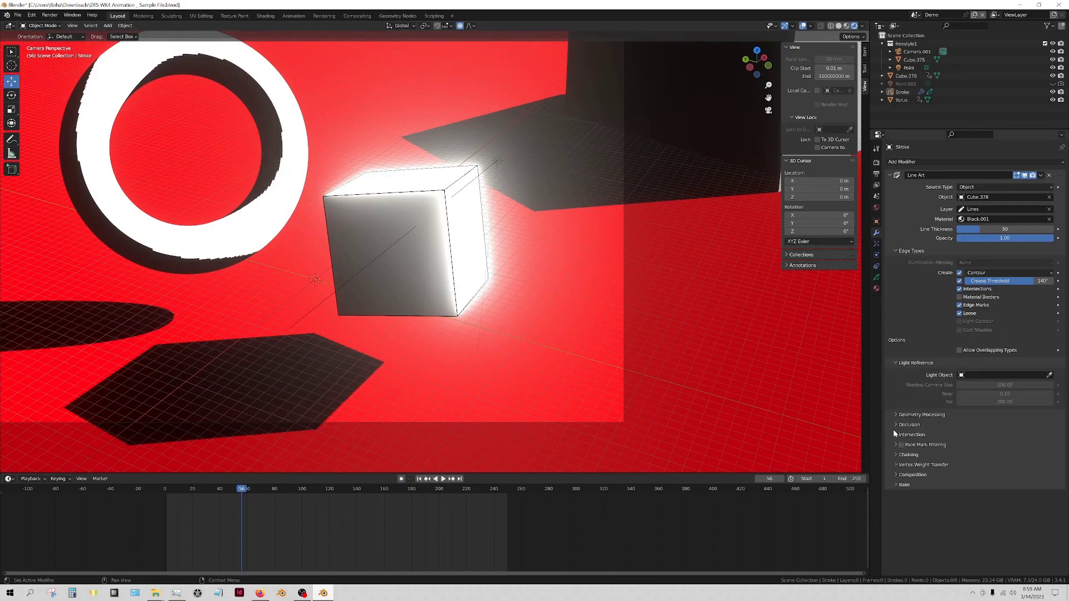
left_click(895, 415)
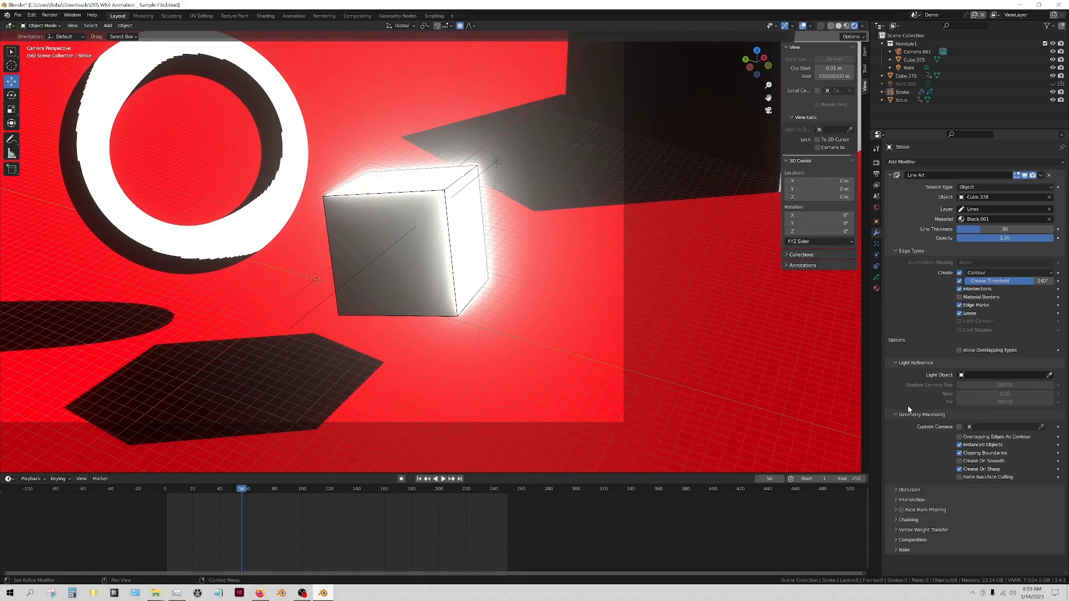
left_click(895, 488)
scroll(894, 486, "down", 1)
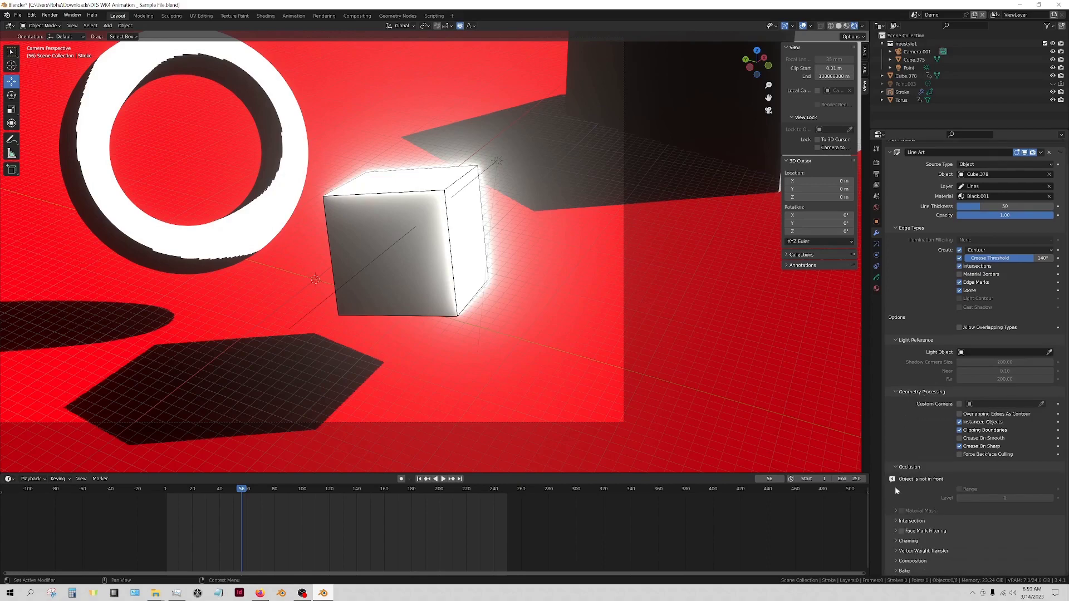
left_click(896, 521)
scroll(916, 455, "down", 1)
left_click(895, 530)
scroll(892, 531, "down", 1)
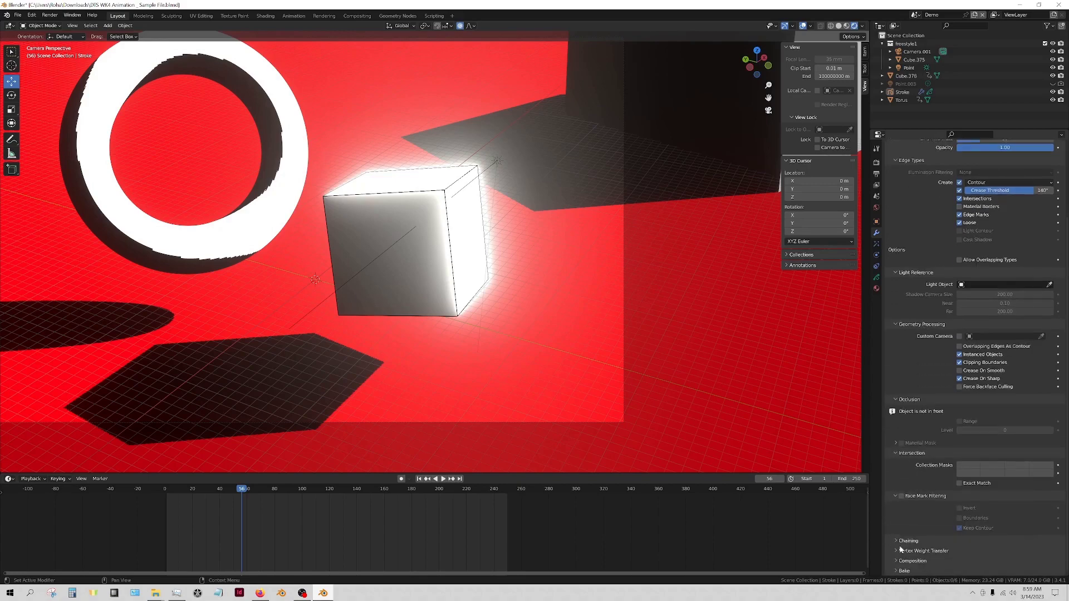
left_click(897, 541)
scroll(913, 473, "down", 3)
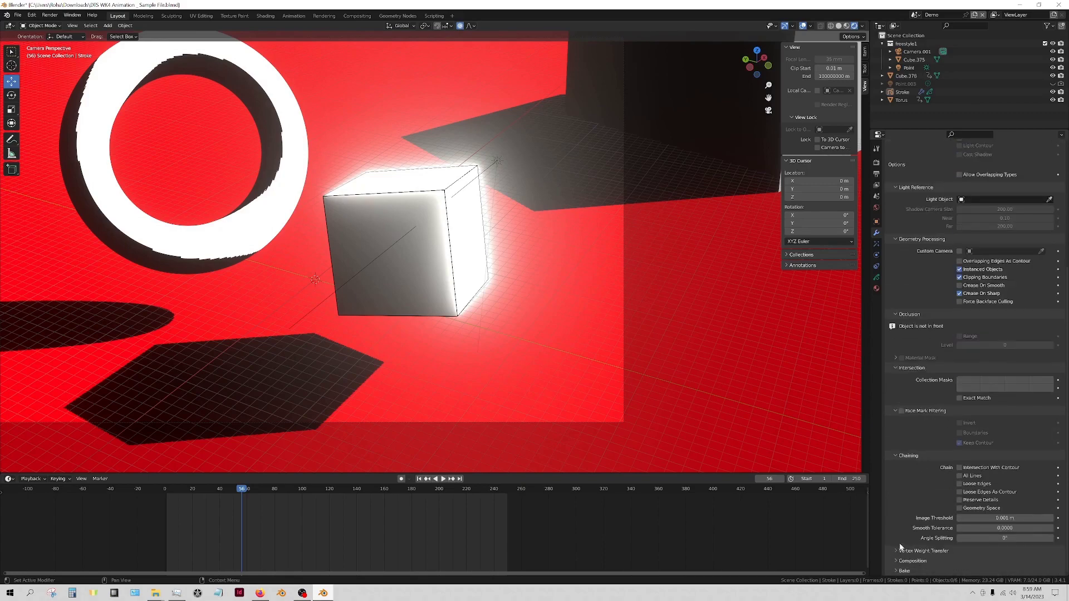
Collapse those subpanels, check the Bake options, and collapse the Line Art modifier.
left_click(894, 456)
left_click(895, 453)
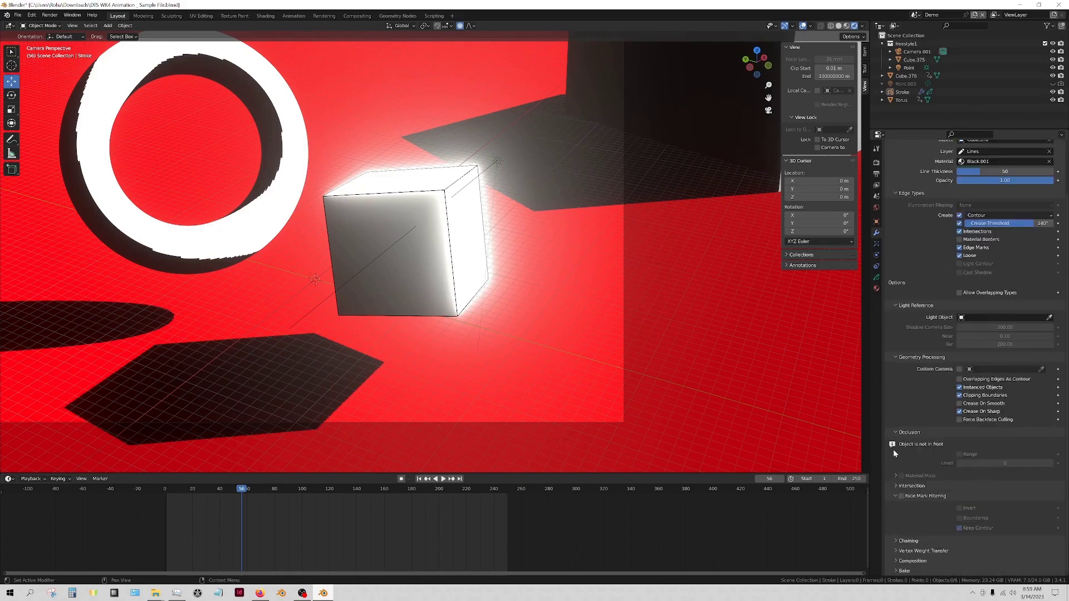
left_click(895, 496)
left_click(896, 467)
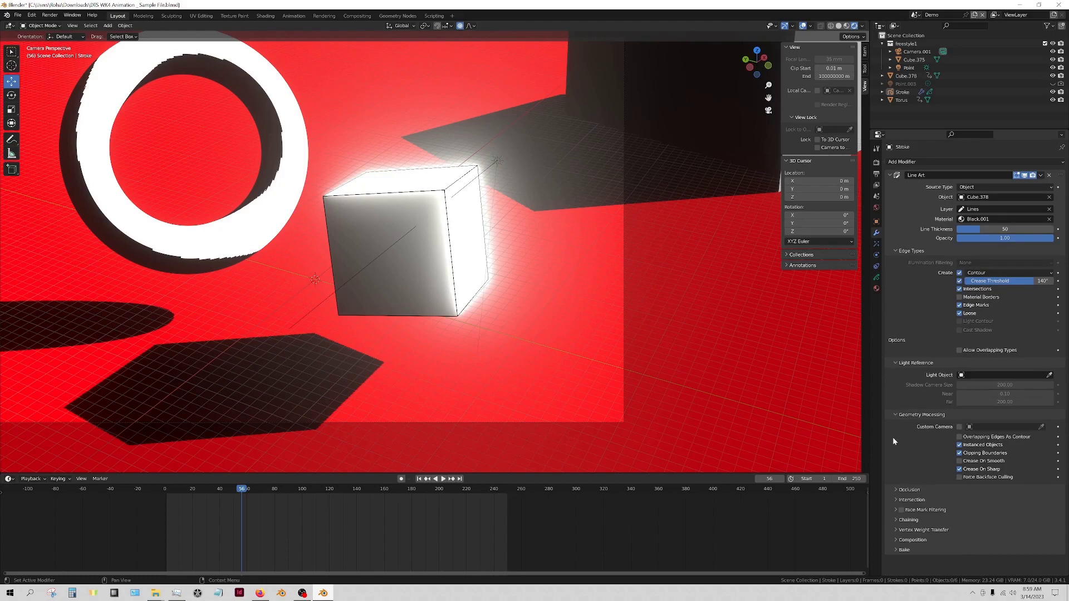
left_click(887, 550)
scroll(902, 548, "down", 1)
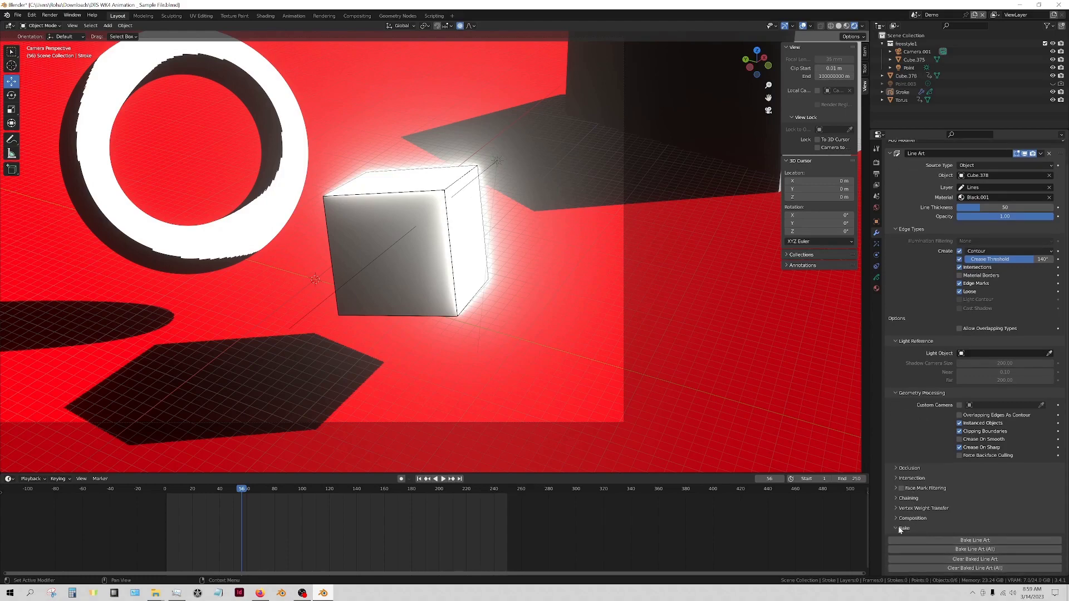
left_click(896, 529)
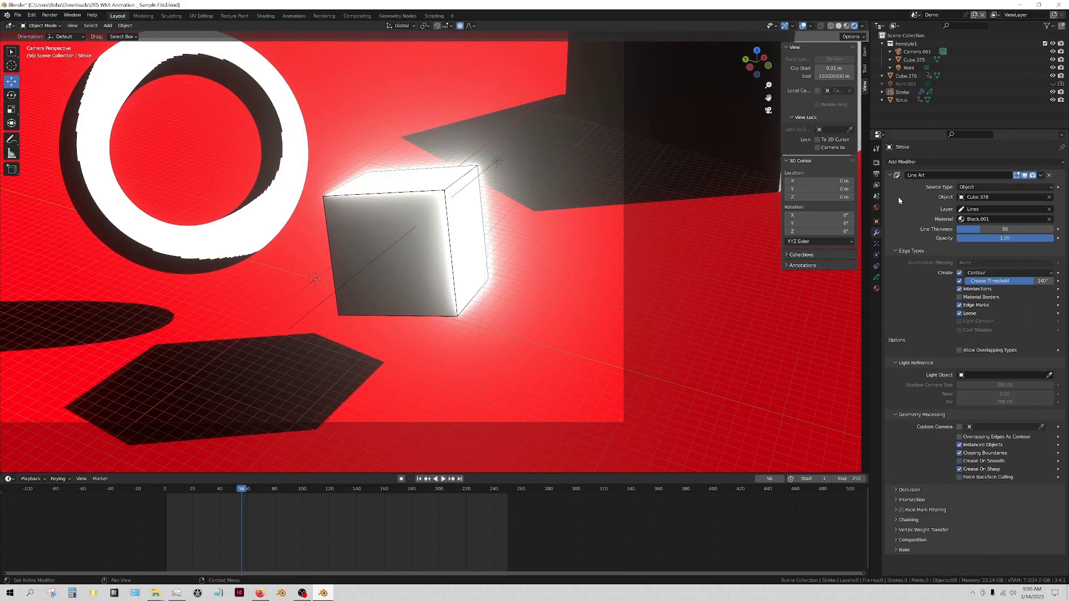
left_click(891, 175)
scroll(362, 328, "down", 2)
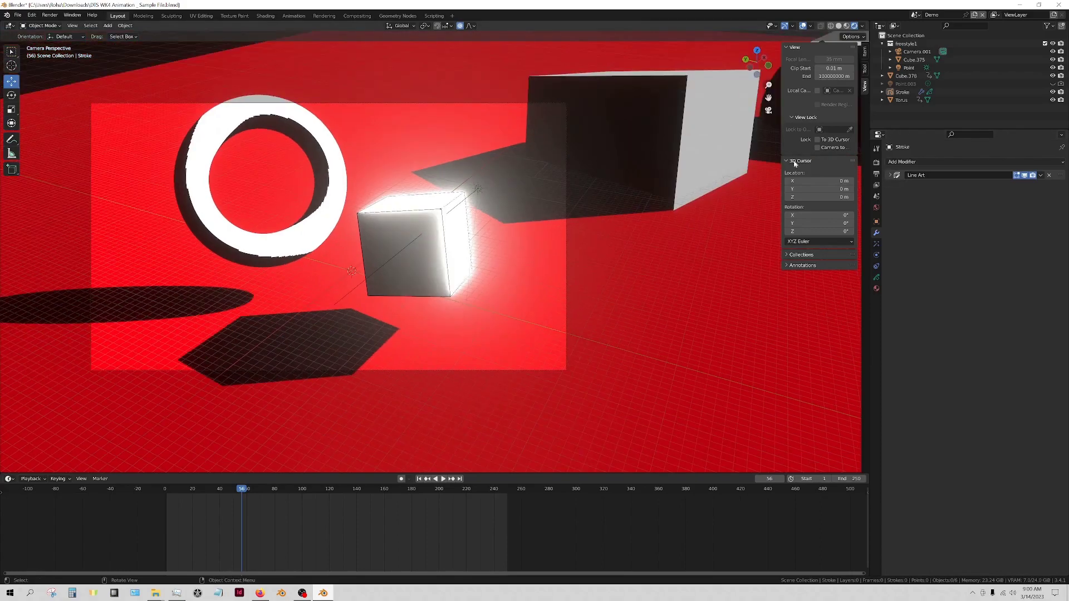
scroll(225, 199, "up", 2)
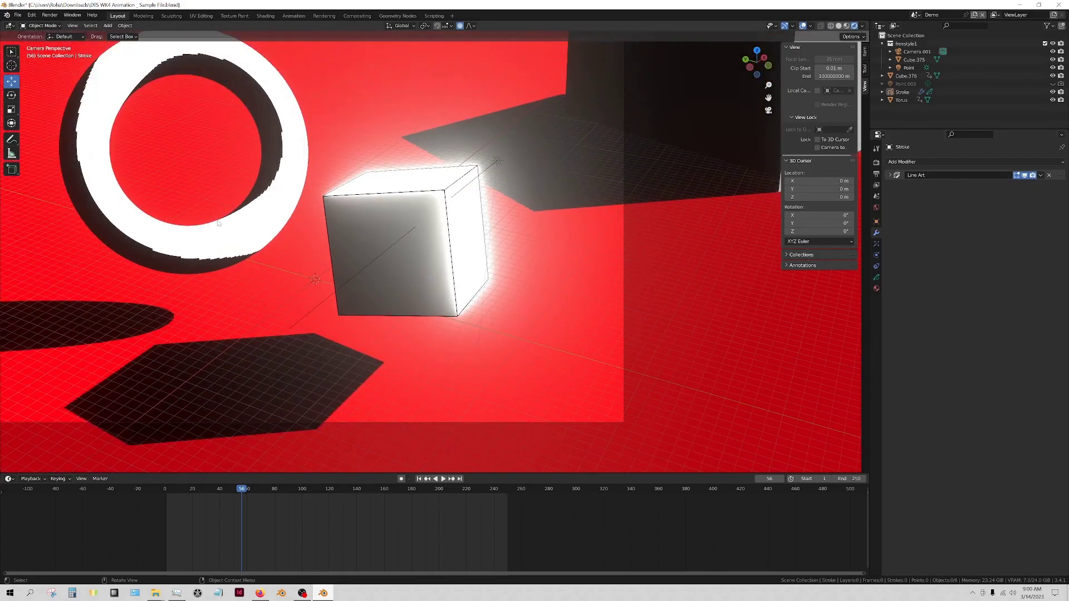
Add a second Line Art modifier with Source Type Object set to the Torus.
left_click(898, 161)
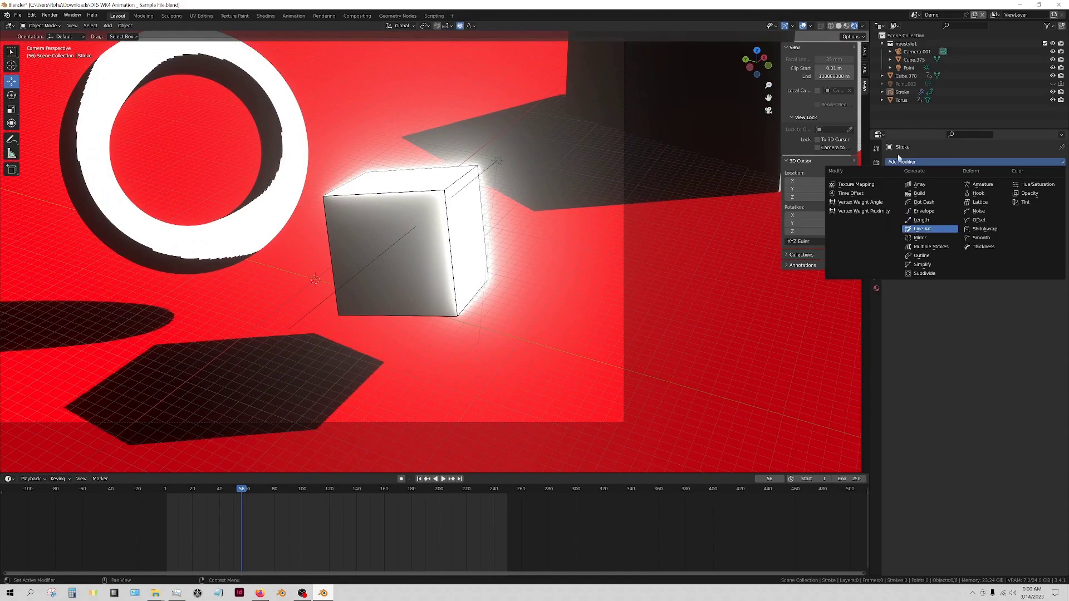
left_click(923, 229)
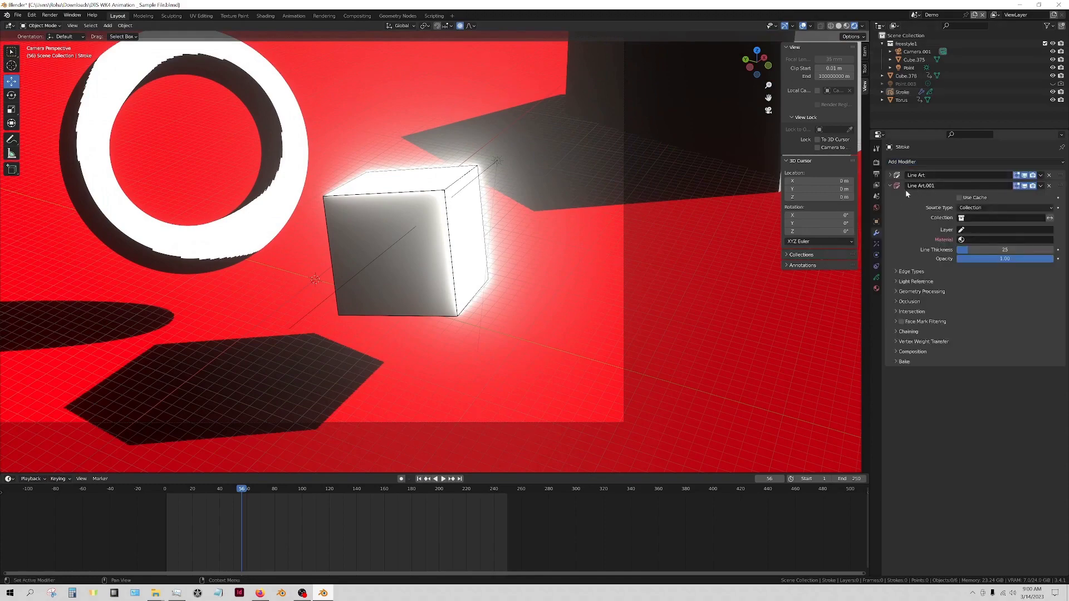
left_click(980, 207)
left_click(1017, 222)
left_click(1050, 218)
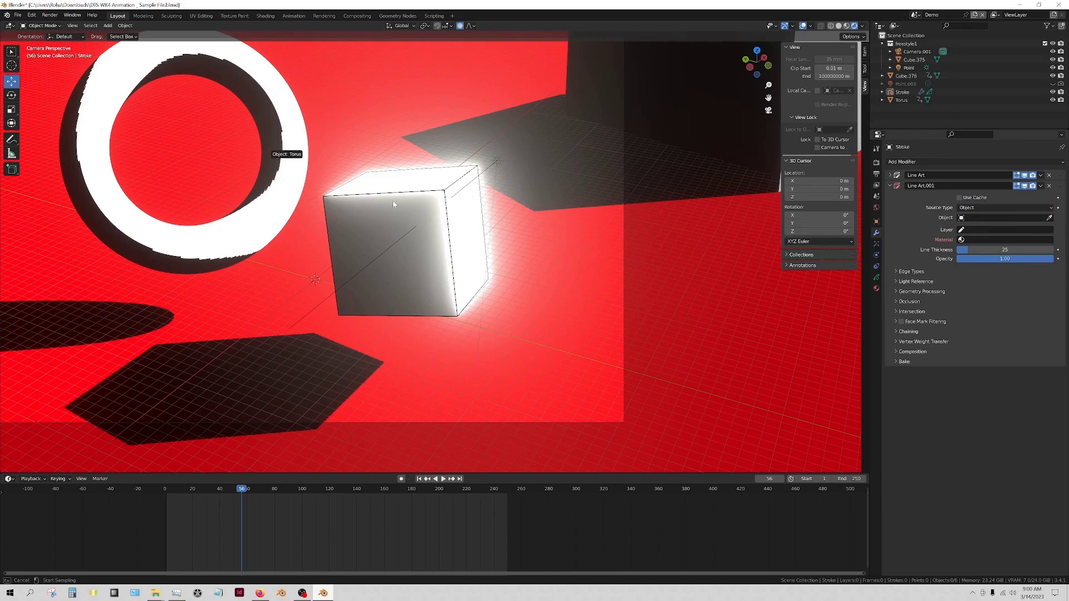
left_click(278, 149)
Put the torus lines on the Lines layer with Blue.001 material, then reframe the view.
left_click(975, 230)
left_click(980, 252)
left_click(987, 239)
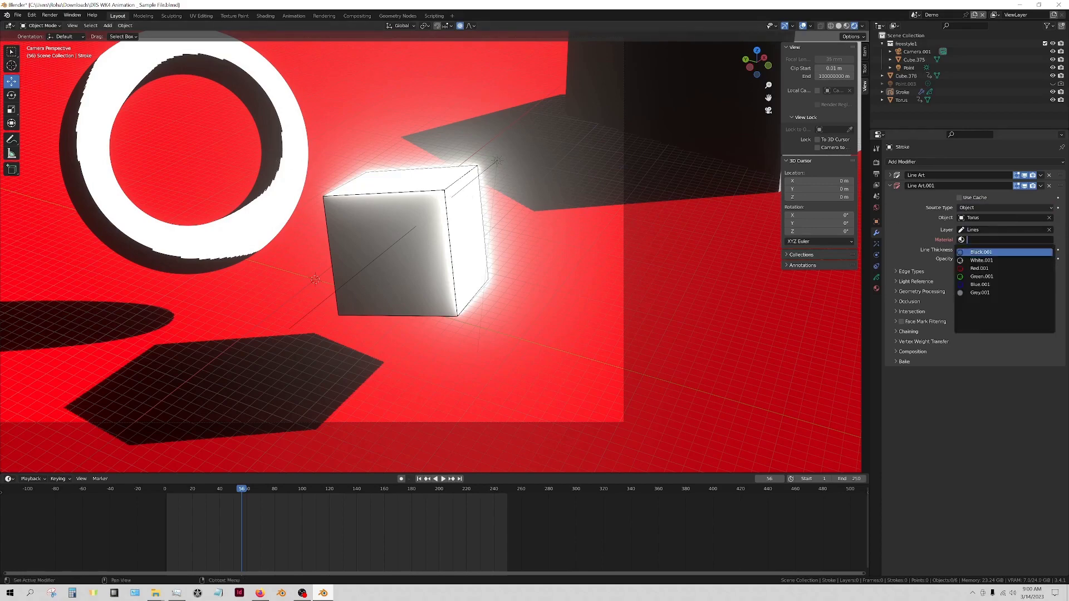
left_click(980, 284)
left_click(322, 294)
scroll(322, 293, "down", 2)
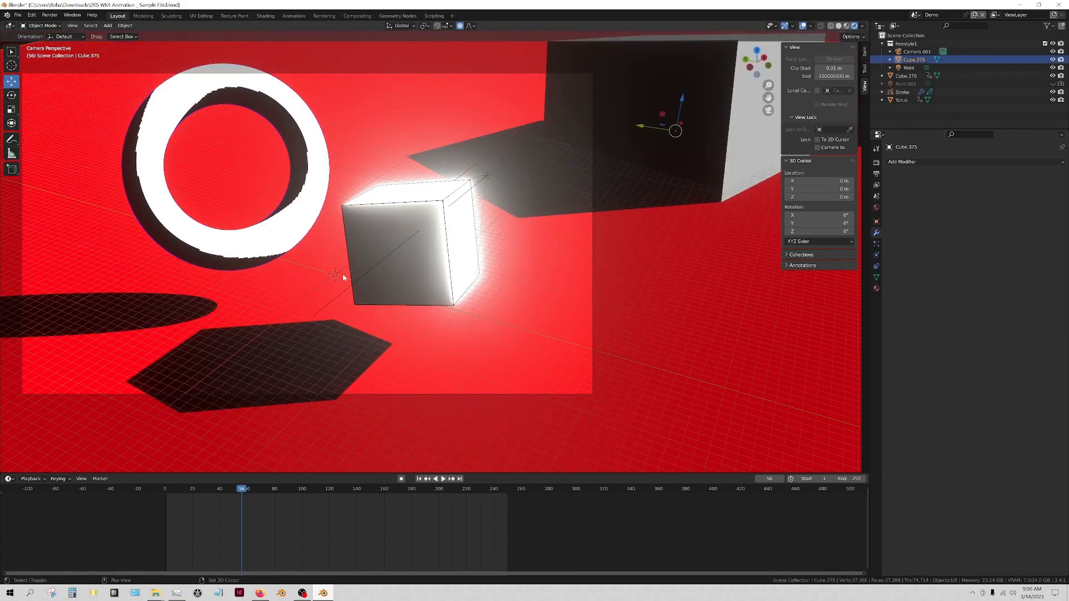
middle_click_drag(343, 277, 513, 310, "shift")
scroll(517, 310, "up", 2)
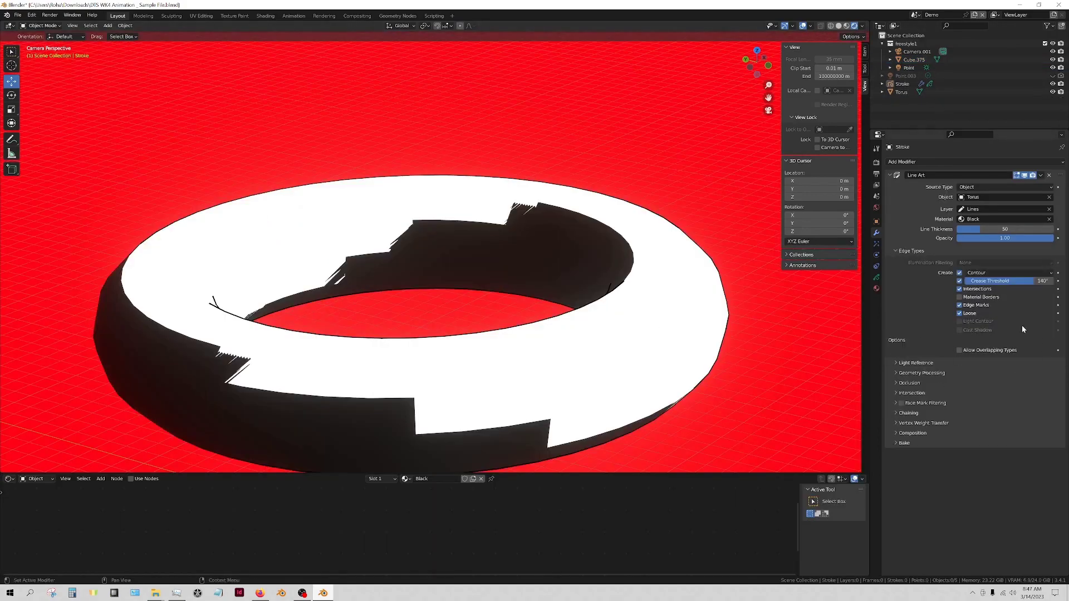
Set the torus Line Art Crease Threshold to 180° and switch to Solid shading.
left_click(1039, 281)
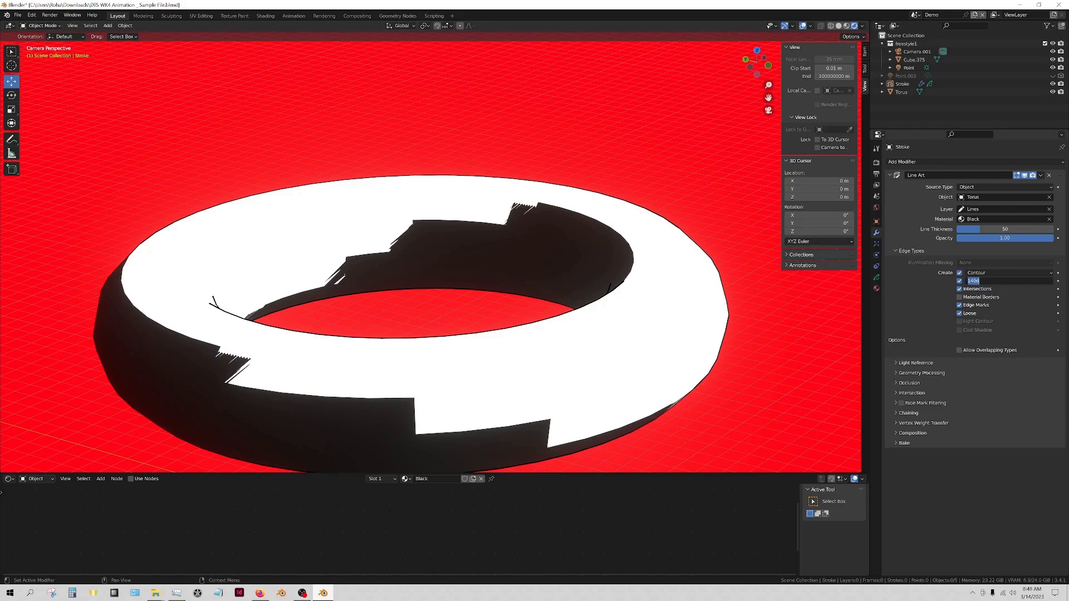
type("180")
key("Return")
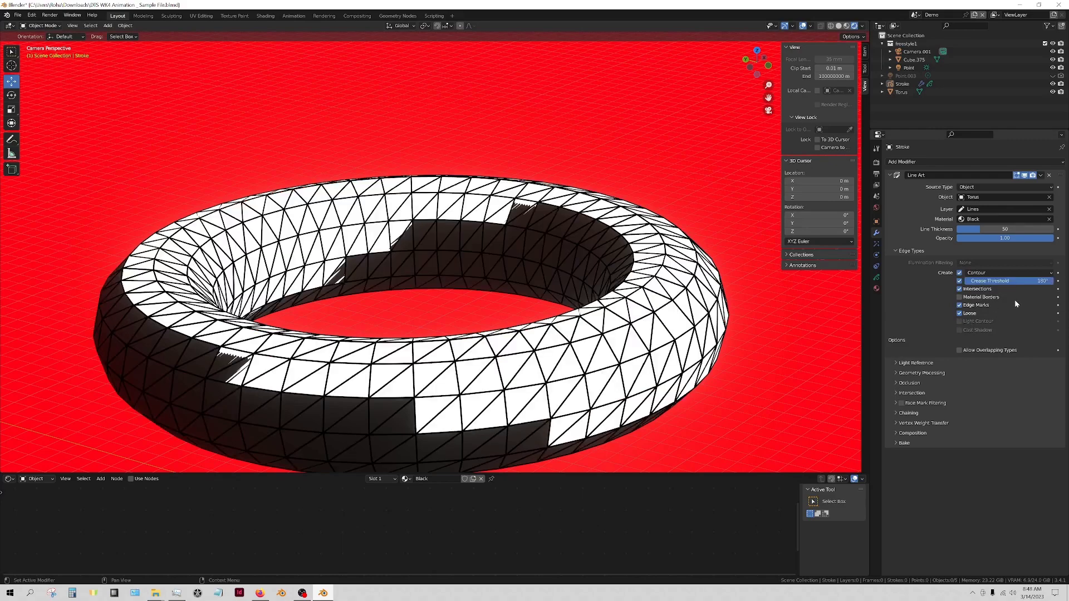
scroll(606, 344, "down", 2)
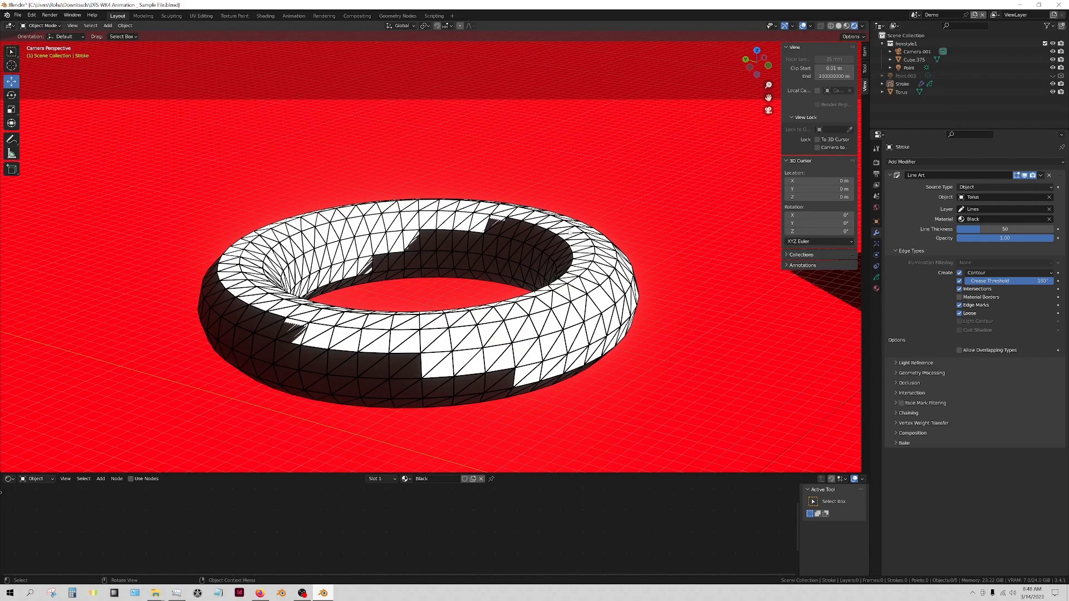
left_click(839, 26)
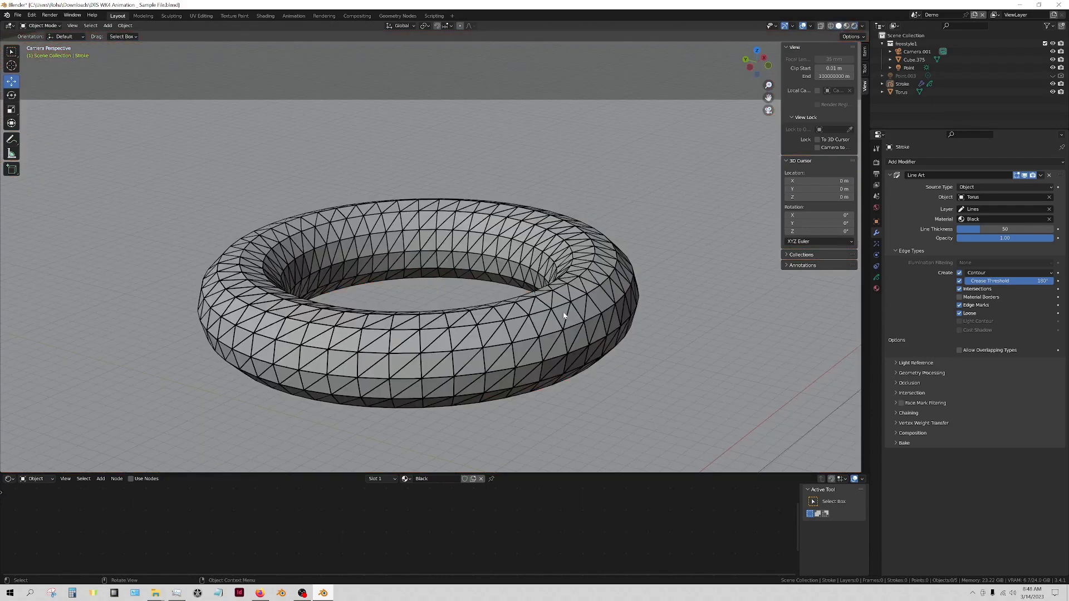
Hide the Stroke object in the viewport from the outliner.
left_click(903, 91)
left_click(1024, 85)
left_click(1053, 83)
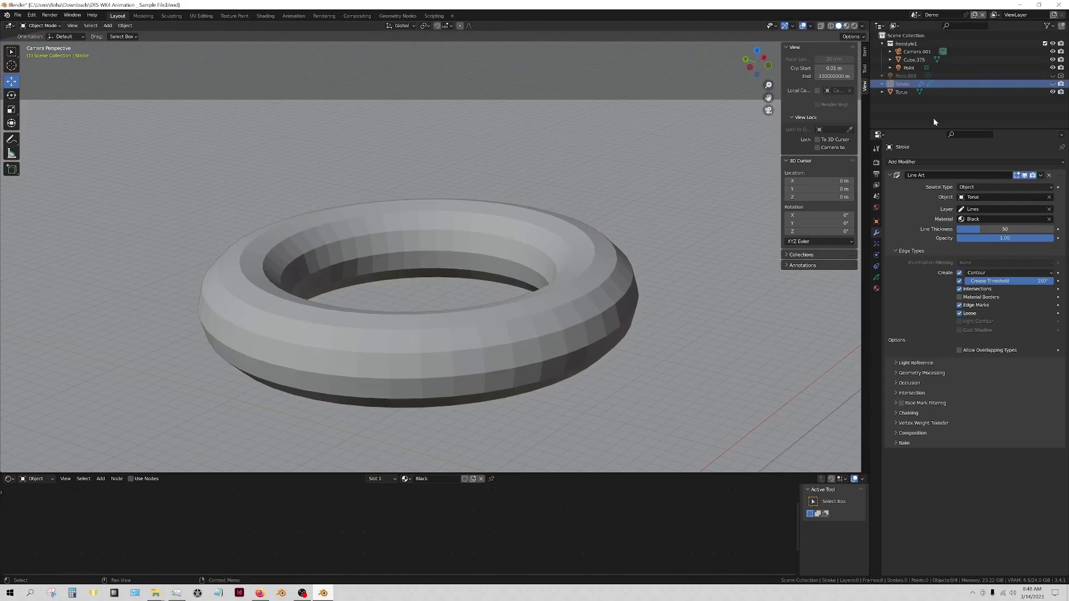
Add a Subdivision Surface at viewport level 3 to the Torus and apply it.
left_click(561, 298)
left_click(896, 162)
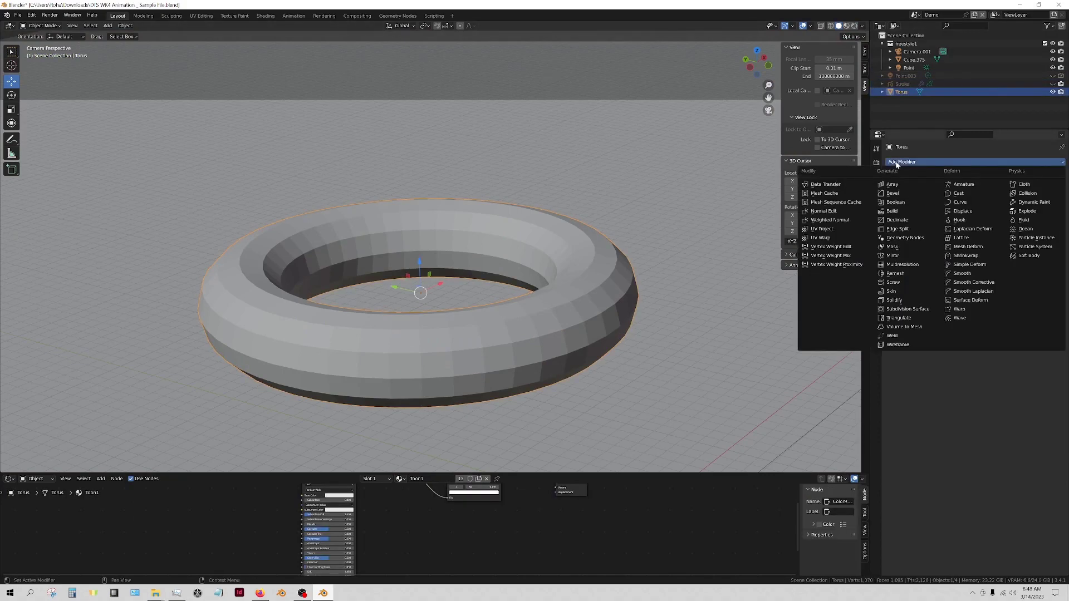
left_click(898, 309)
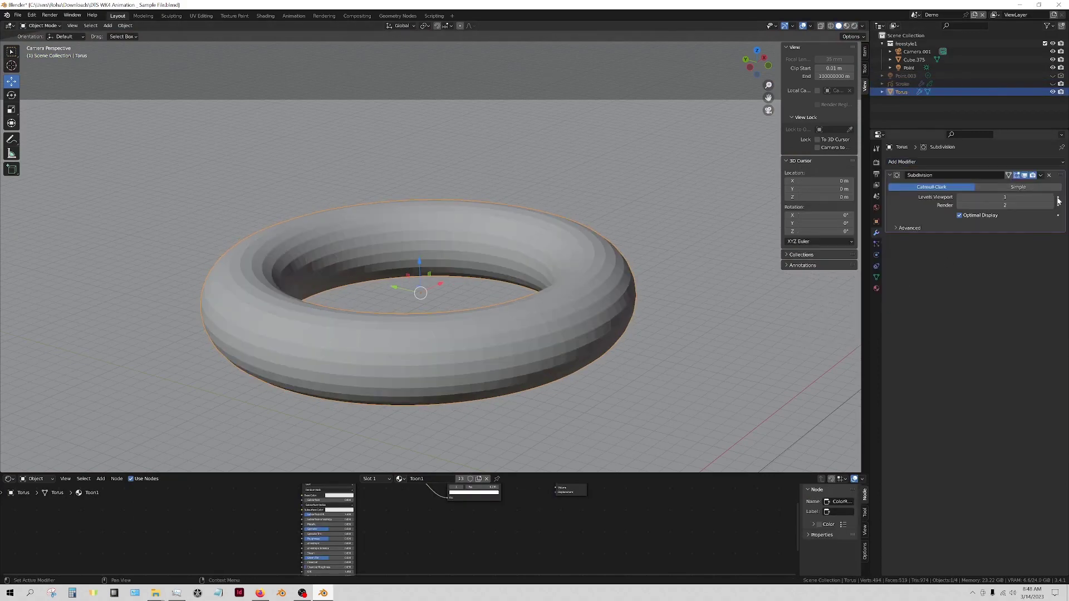
left_click_drag(980, 197, 1010, 198)
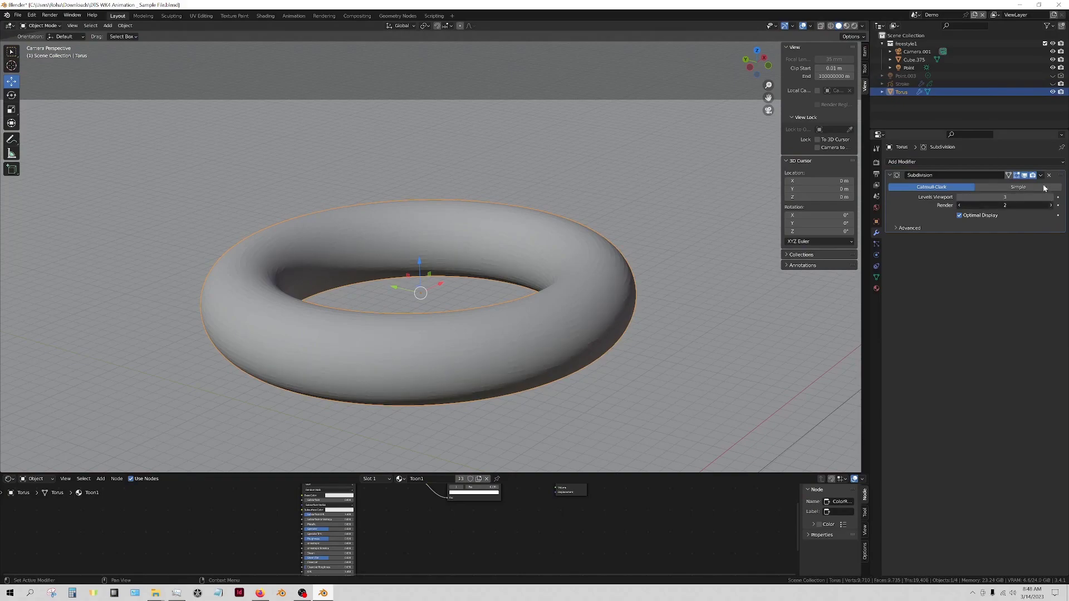
key("ctrl+a")
scroll(506, 394, "up", 4)
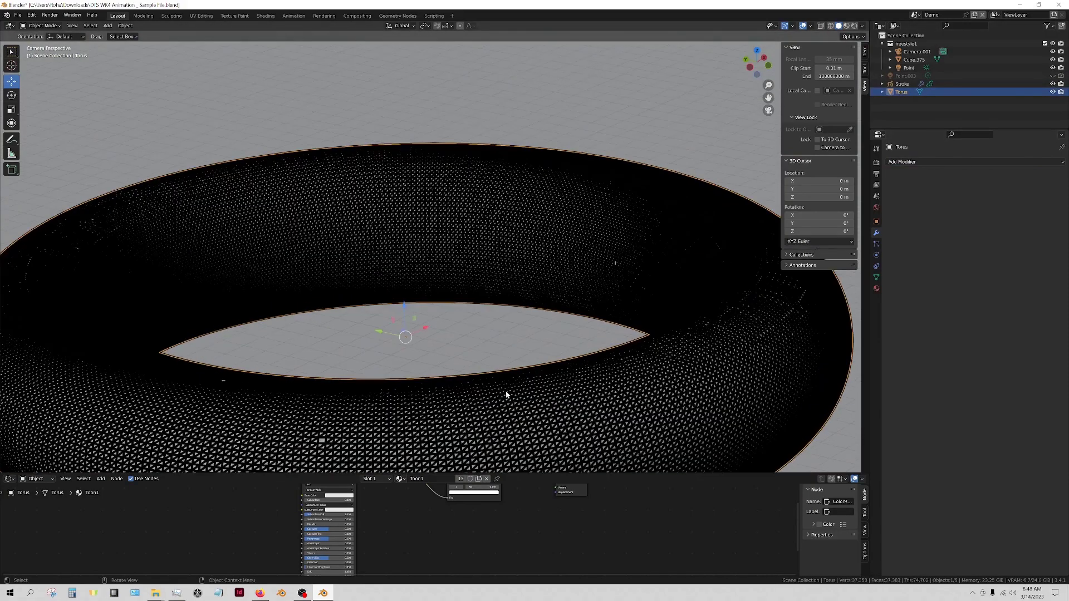
scroll(505, 390, "down", 4)
scroll(503, 385, "up", 4)
scroll(503, 383, "down", 4)
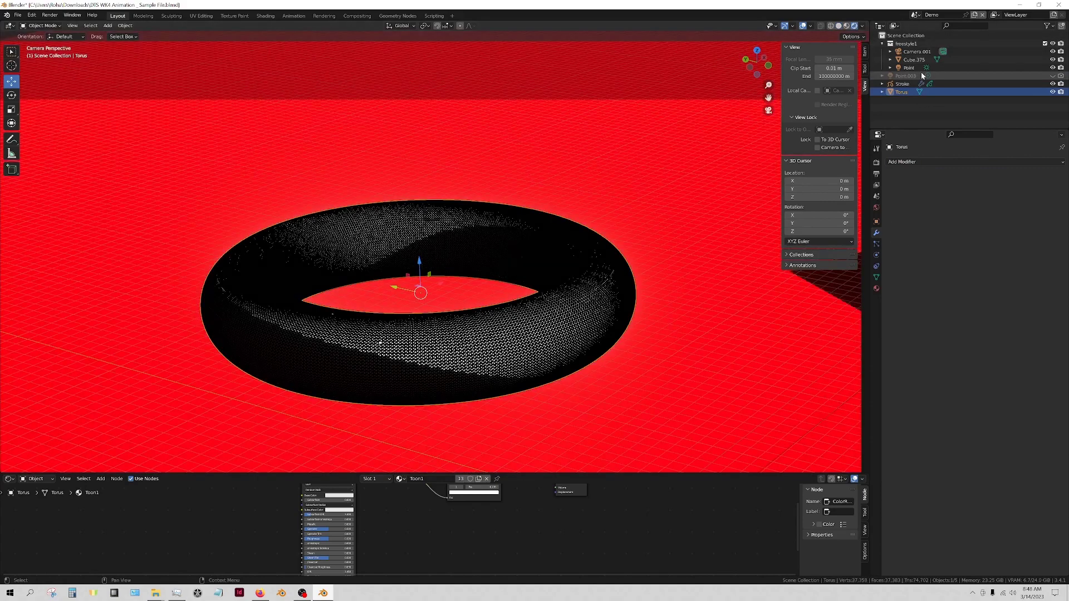
Set the Stroke's Line Art line thickness to 5.
left_click(898, 84)
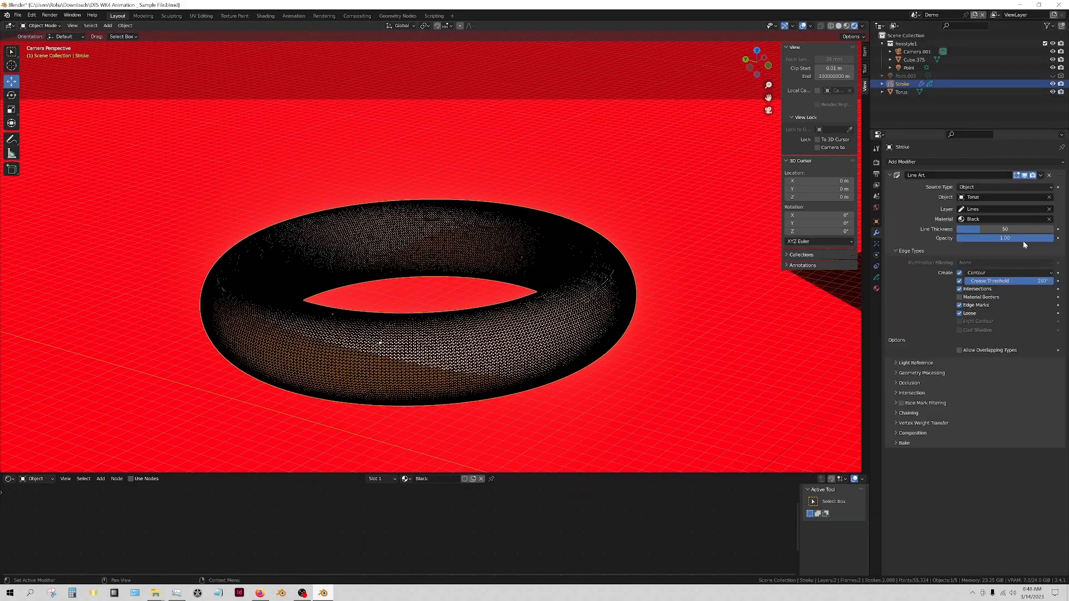
double_click(984, 229)
type("5")
key("Return")
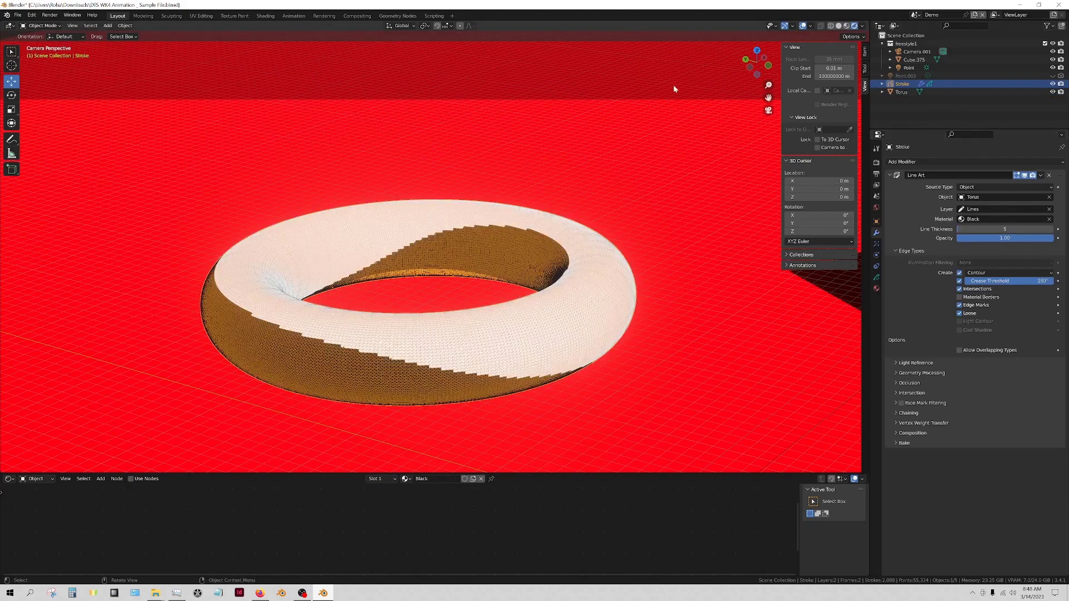
Select Cube.375 and zoom in to inspect its cross-hatching shader.
left_click(622, 380)
scroll(622, 380, "up", 5)
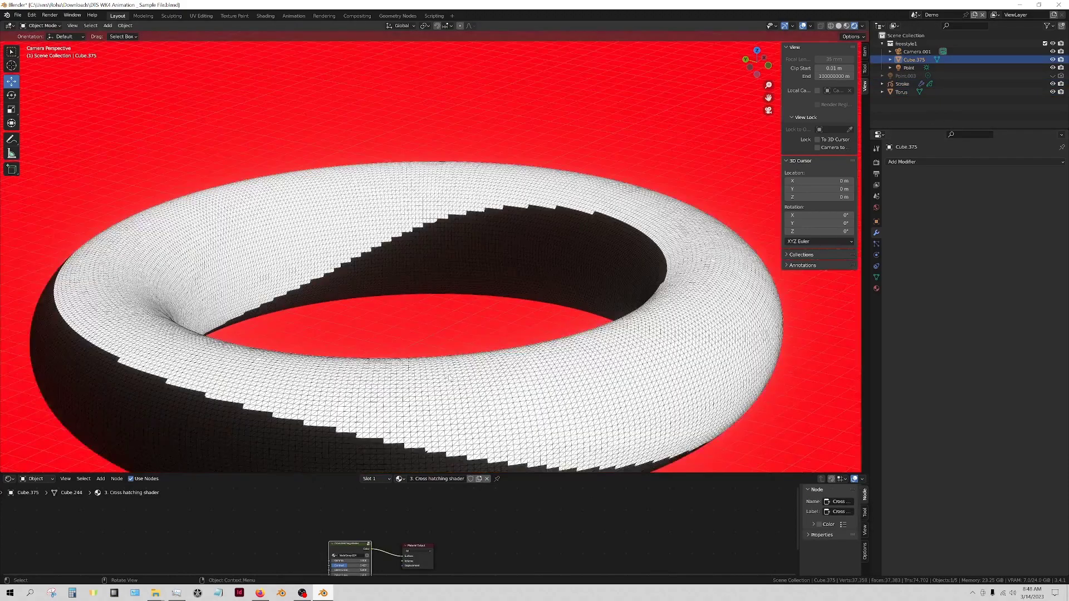
scroll(340, 359, "down", 5)
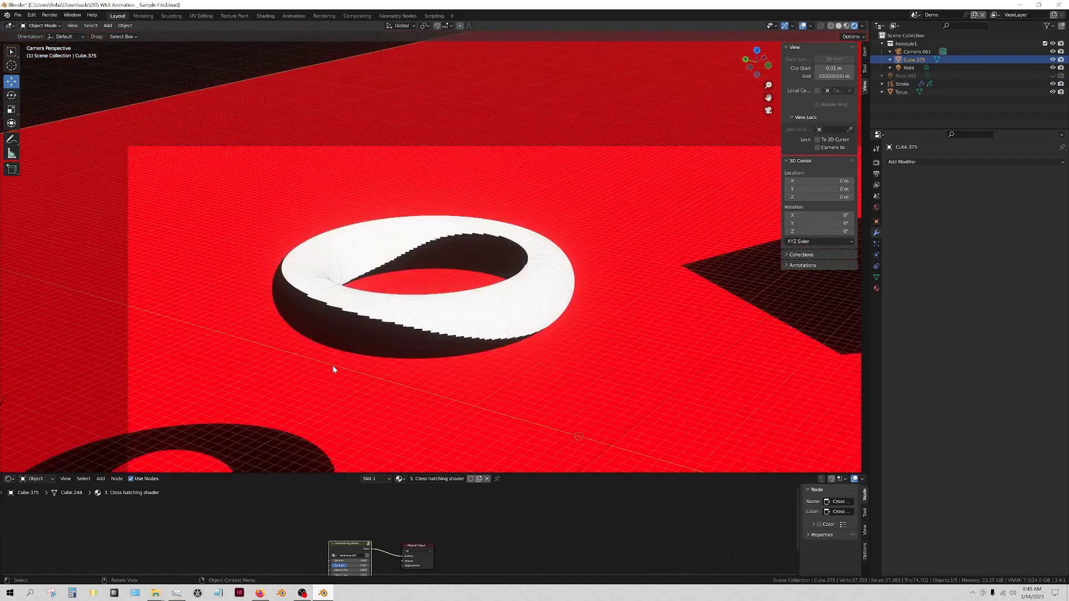
scroll(333, 365, "up", 4)
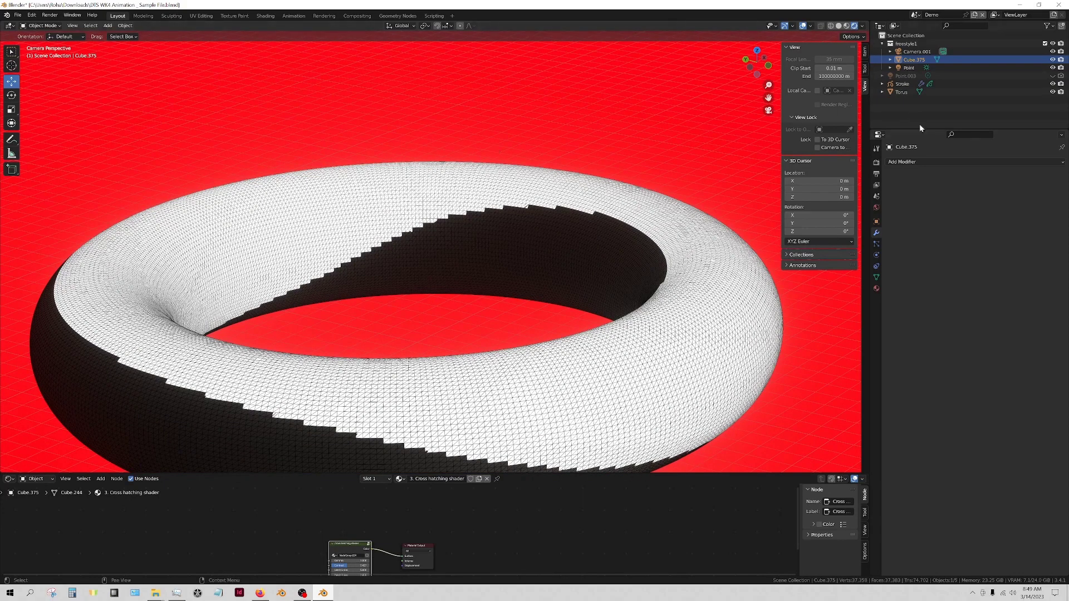
Set the Stroke's Line Art Crease Threshold to 160°.
left_click(903, 84)
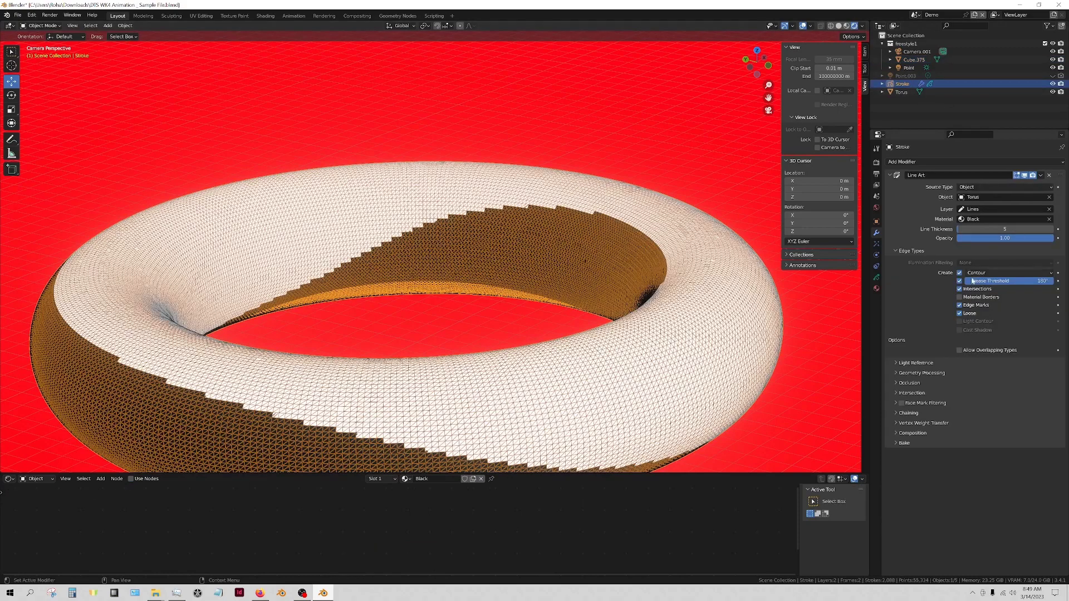
left_click(997, 281)
type("160")
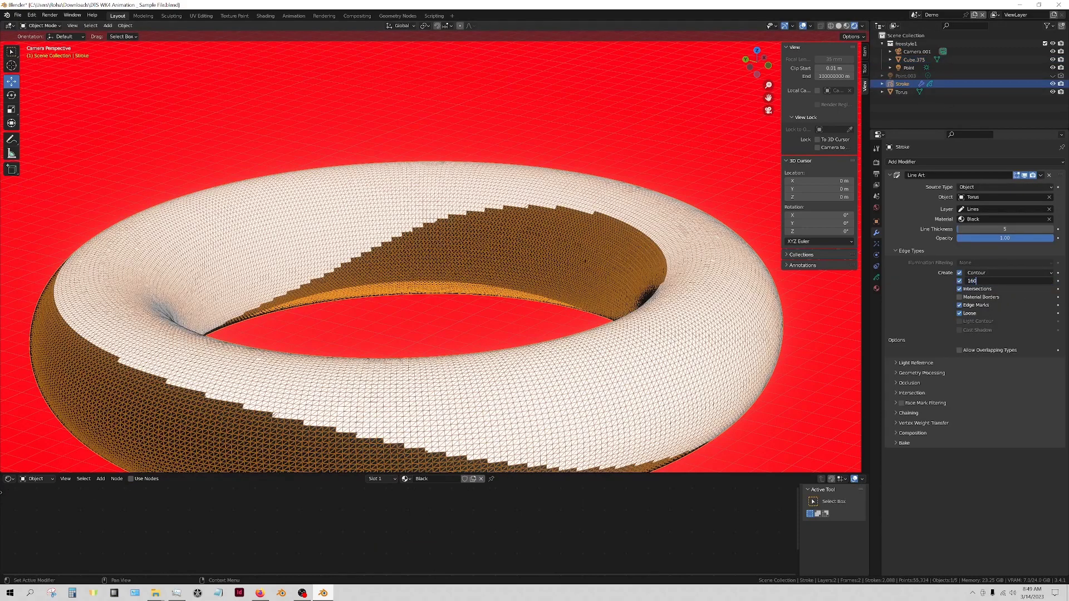
key("Return")
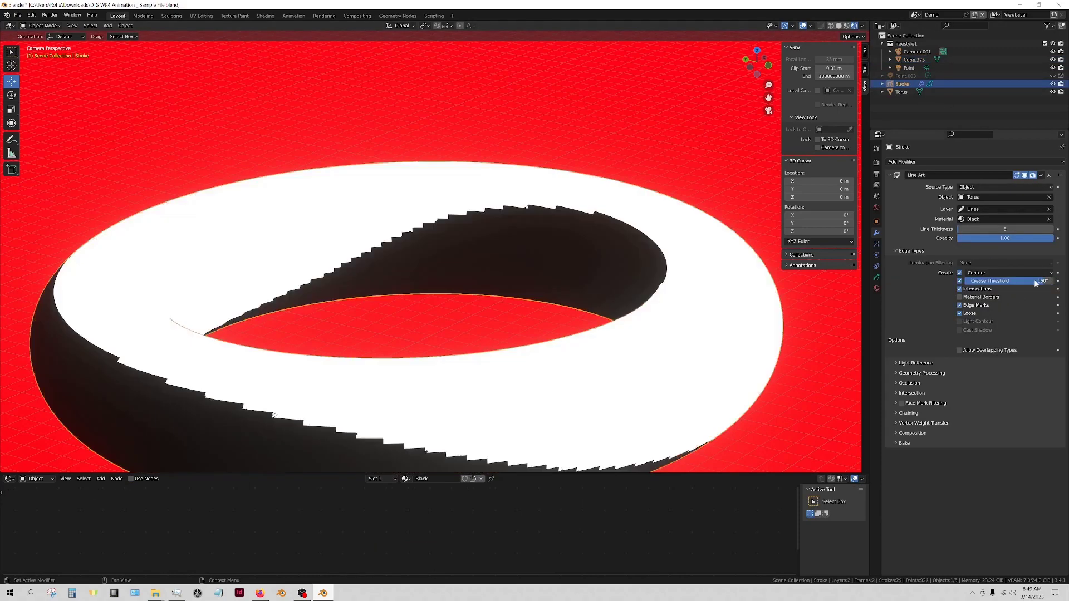
left_click(920, 110)
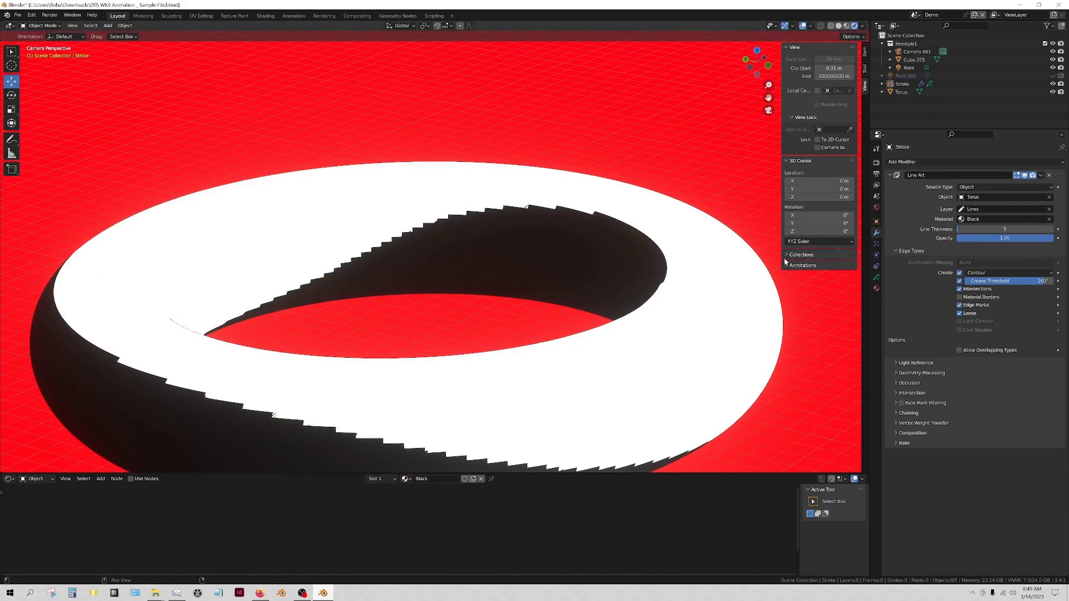
Set the Line Art line thickness to 100 and deselect to view the outlines.
left_click(905, 83)
left_click(998, 228)
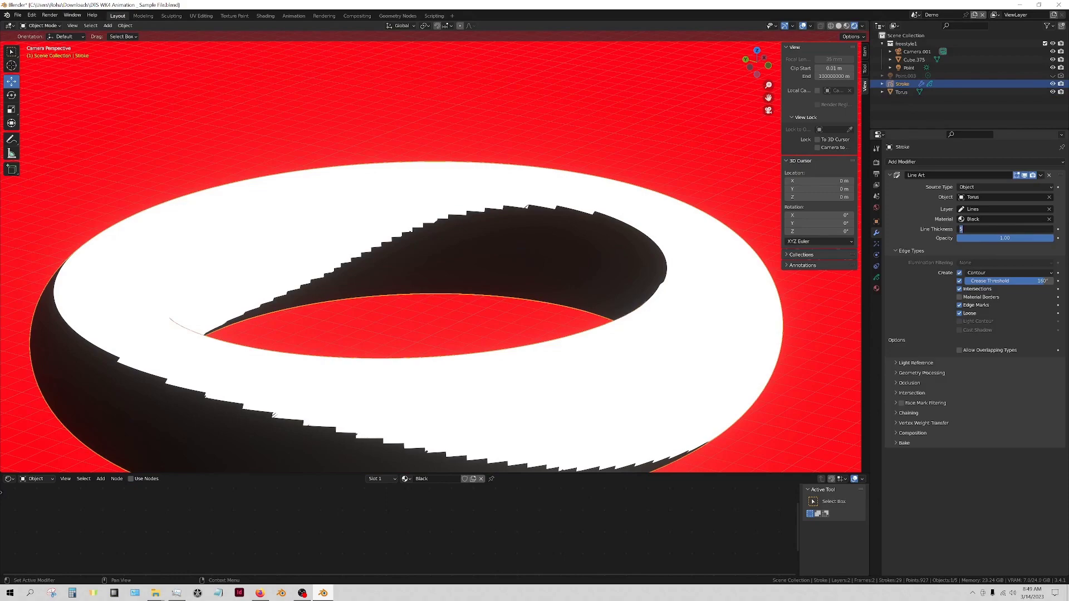
type("100")
key("Return")
left_click(397, 322)
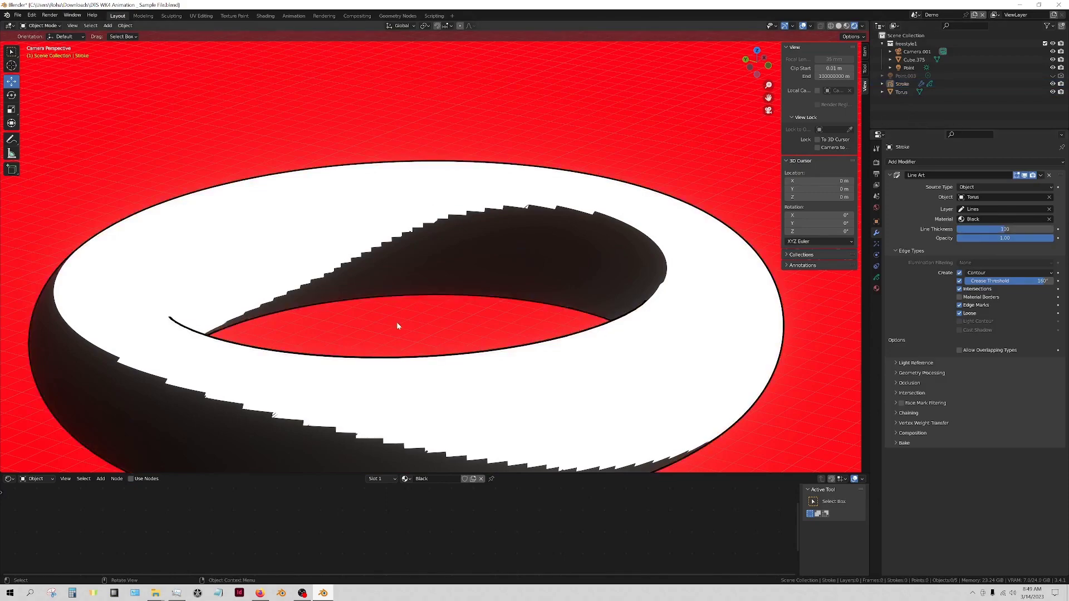
scroll(396, 322, "down", 4)
scroll(428, 396, "down", 5)
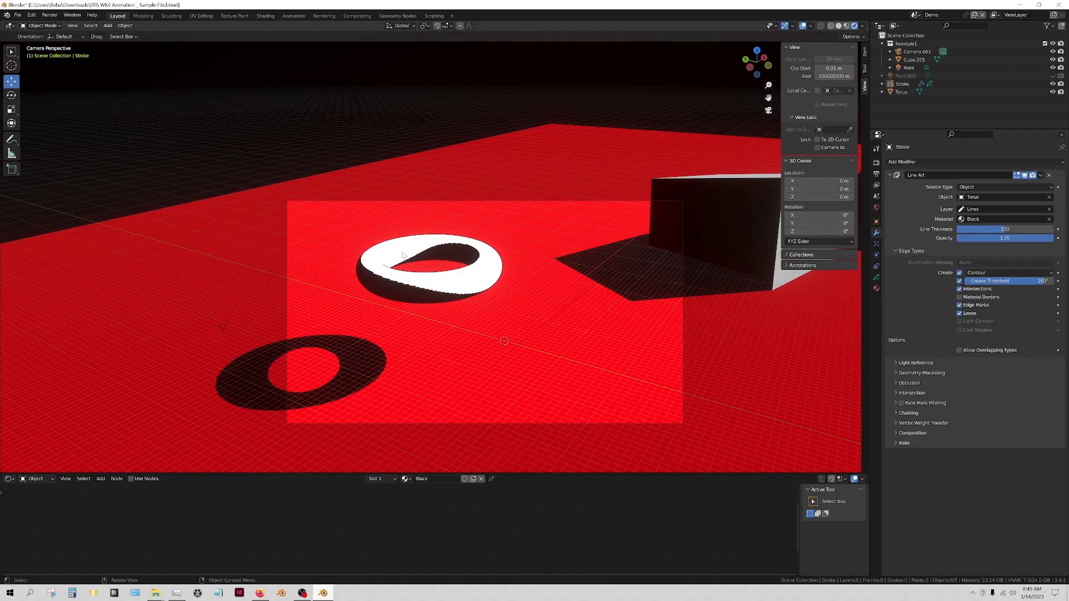
scroll(404, 255, "up", 5)
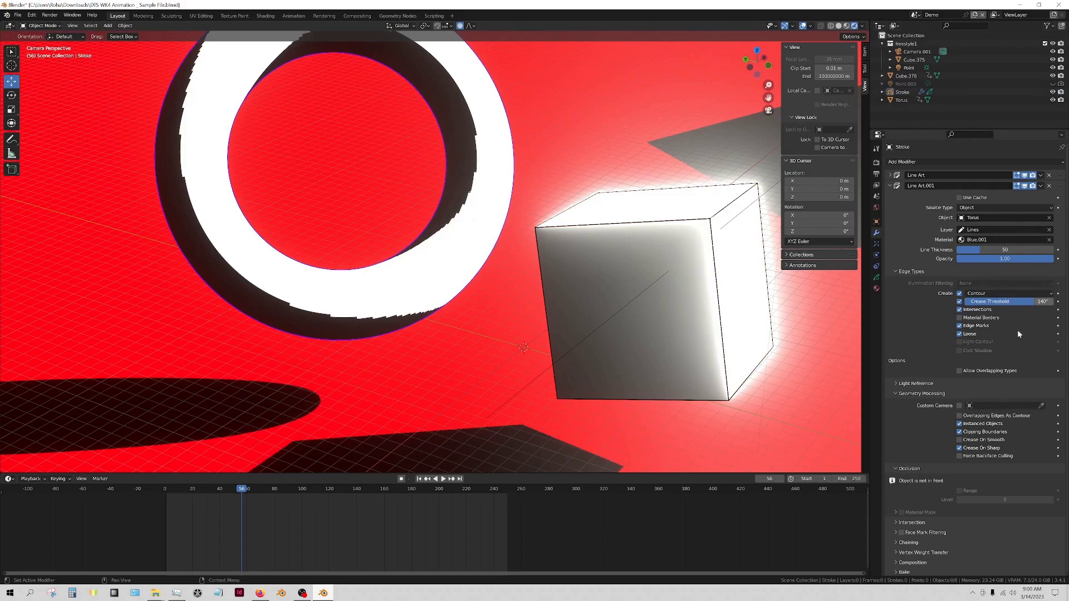
Inspect the outline object's layer data, stroke and material settings, then return to its modifier stack.
left_click(914, 161)
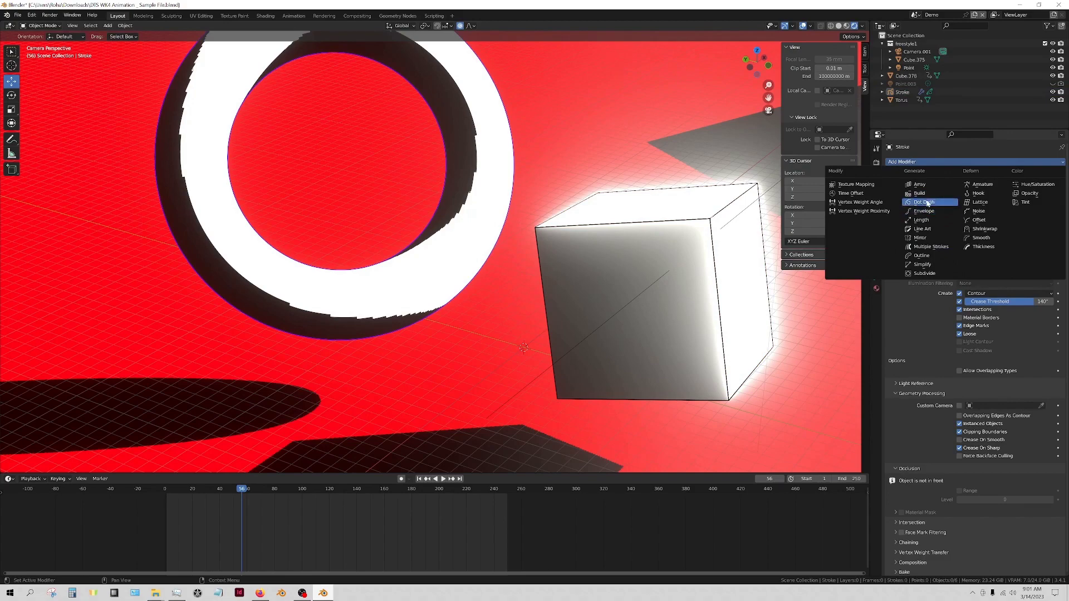
key("Escape")
left_click(876, 278)
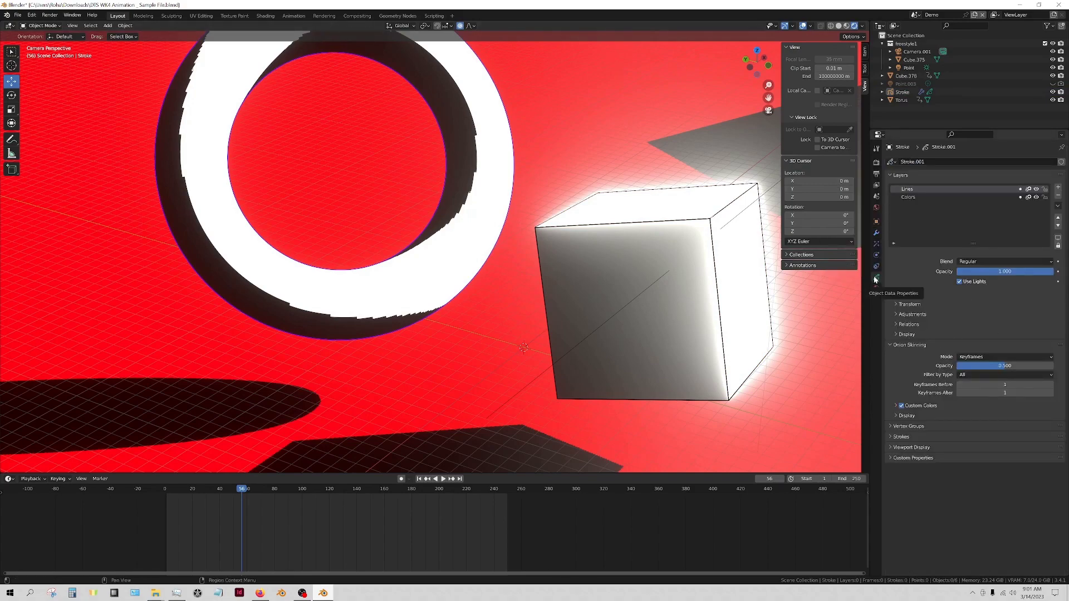
left_click(919, 437)
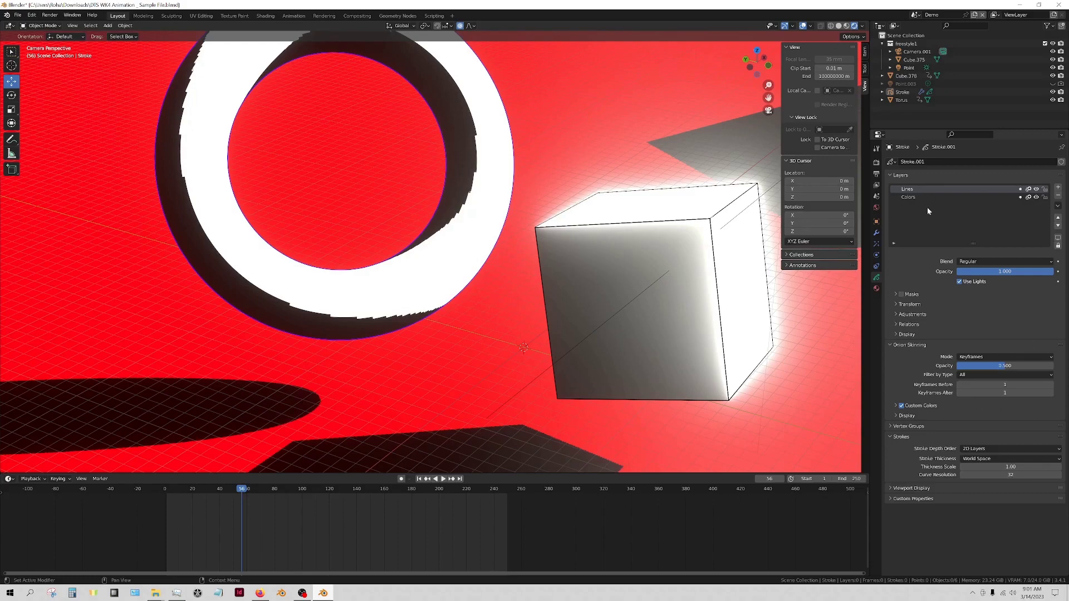
left_click(877, 288)
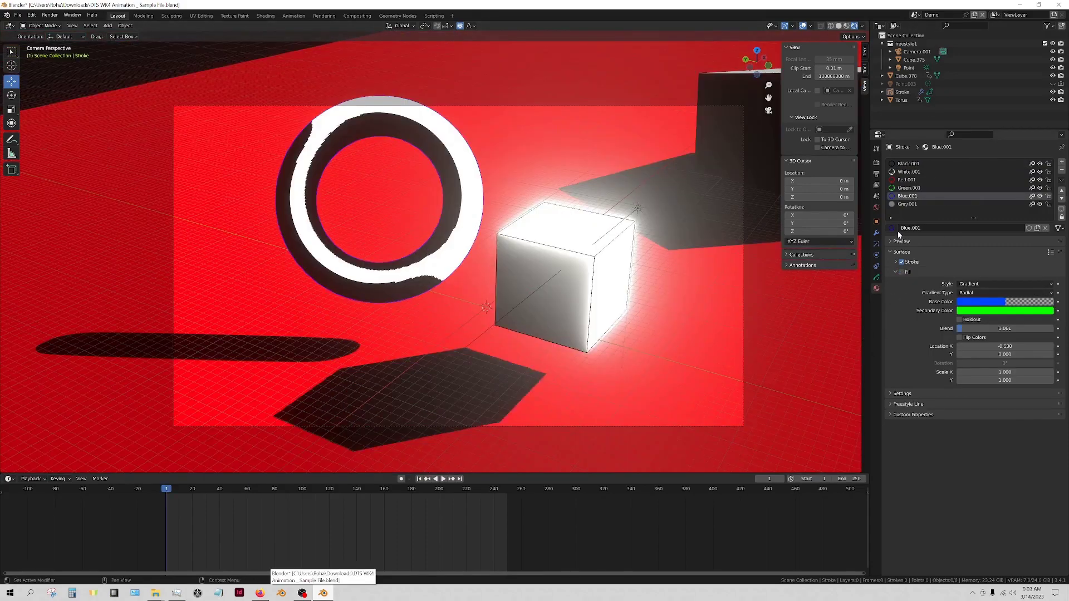
left_click(876, 233)
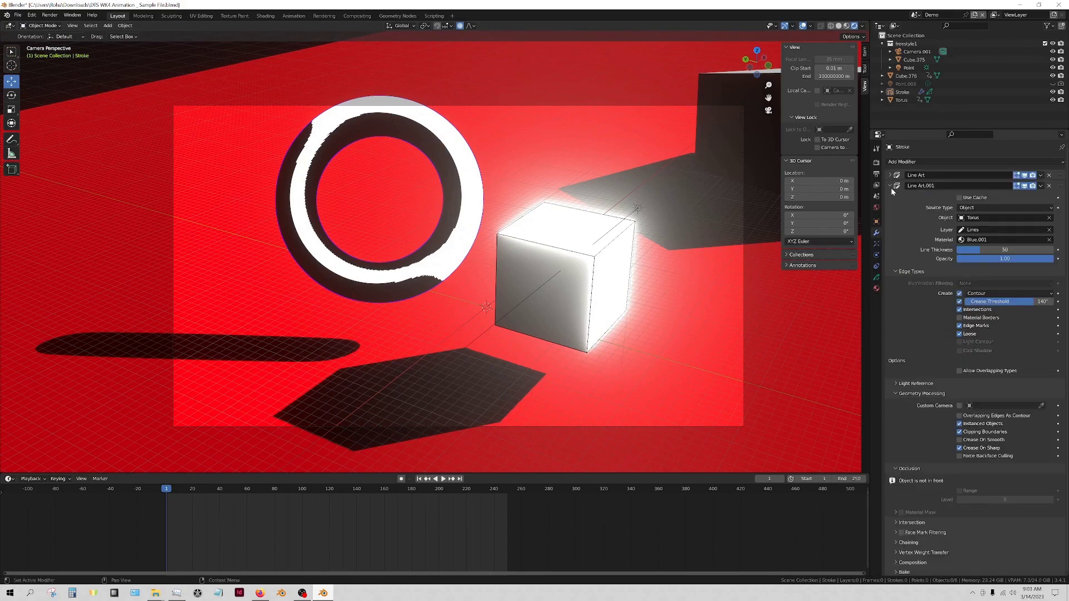
Add a Noise modifier to the outlines with Position 0.62 and preview the jitter in playback.
left_click(890, 186)
left_click(952, 161)
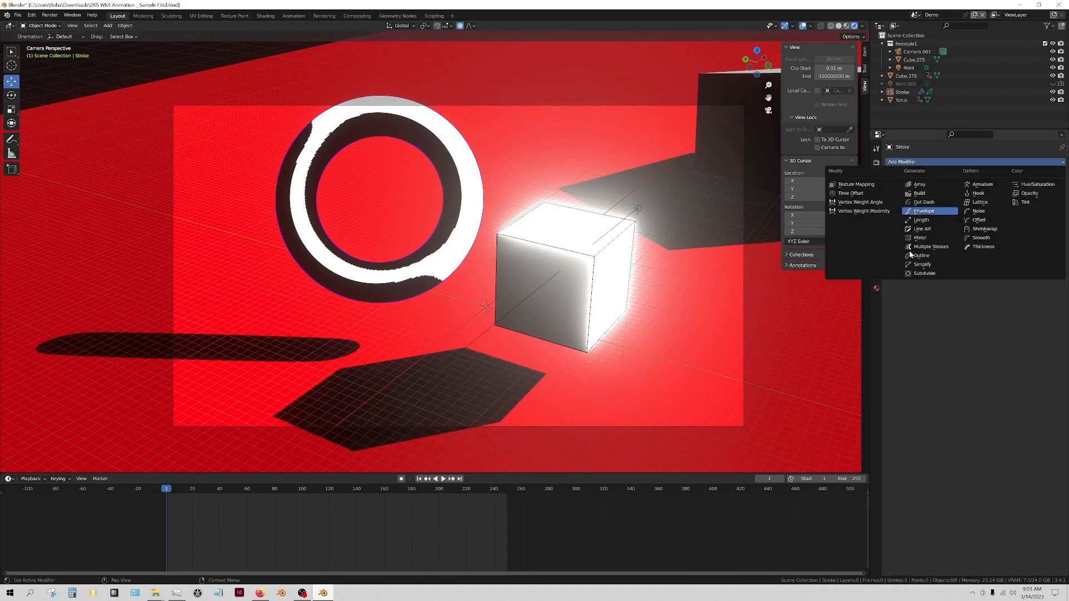
left_click(983, 212)
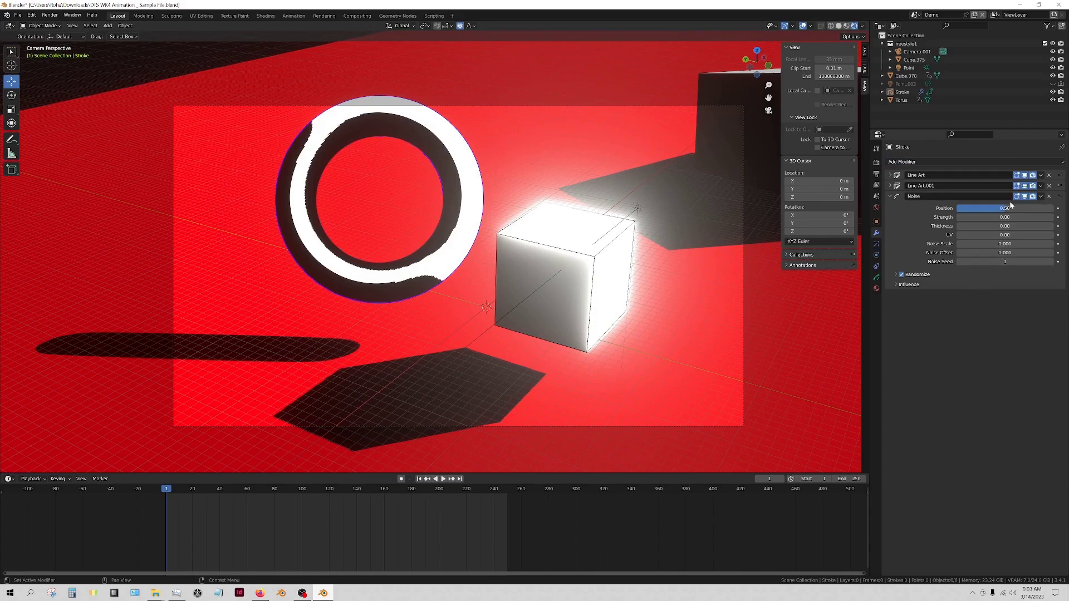
left_click_drag(1003, 209, 975, 243)
left_click(441, 479)
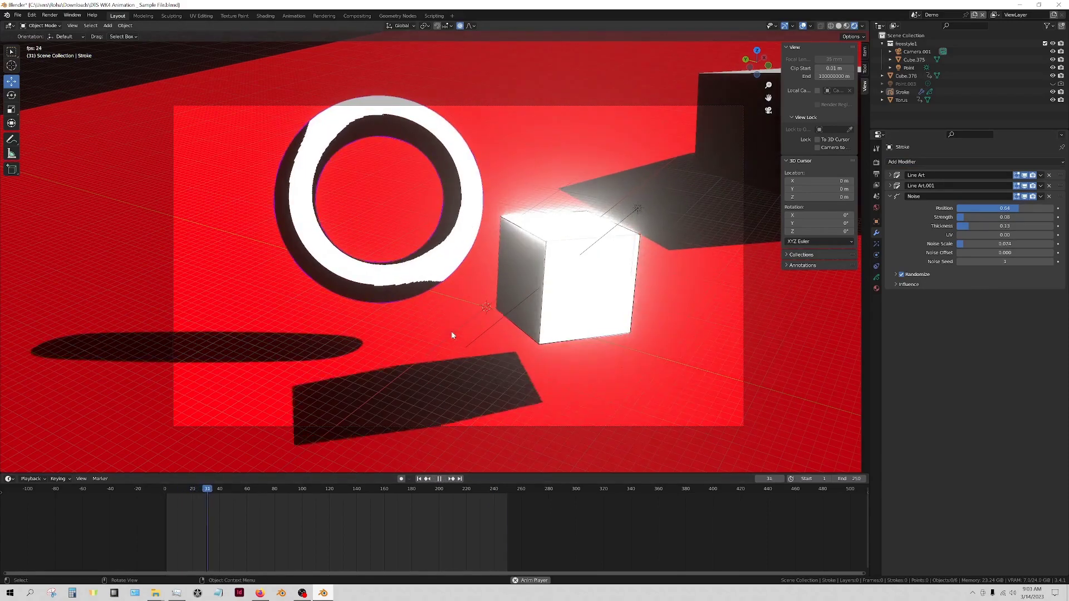
left_click(417, 219)
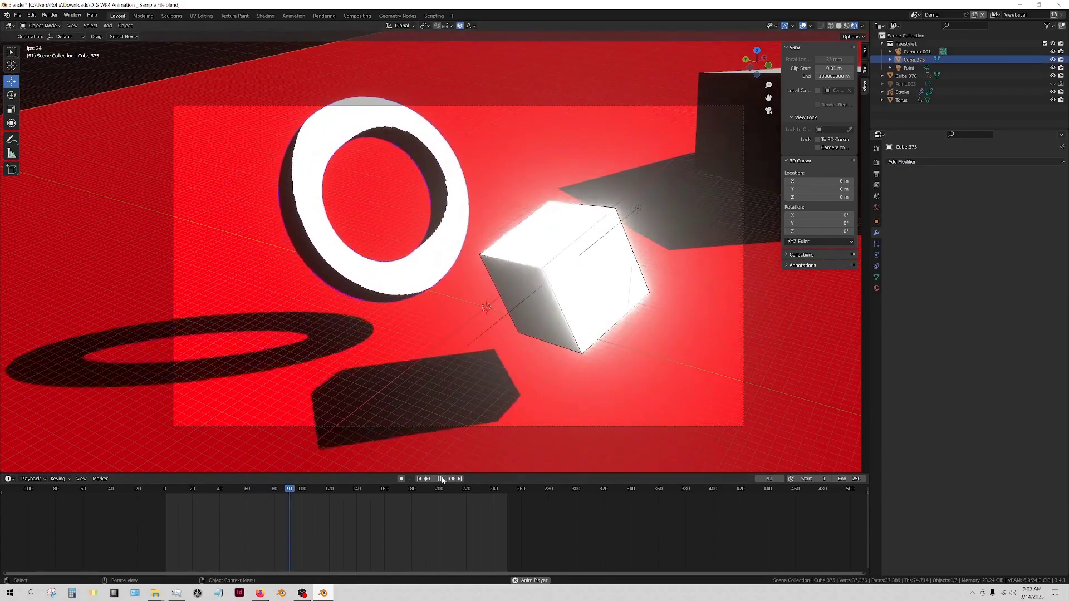
key("space")
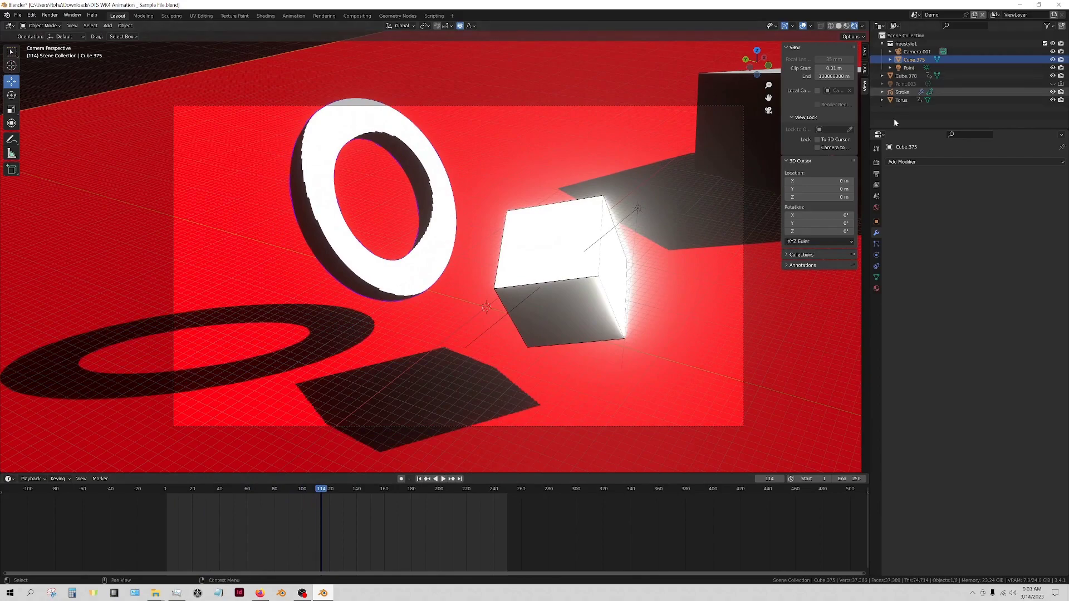
Raise Line Art.001's Line Thickness to 100 and play the animation to check the result.
left_click(903, 92)
left_click(891, 186)
left_click(974, 250)
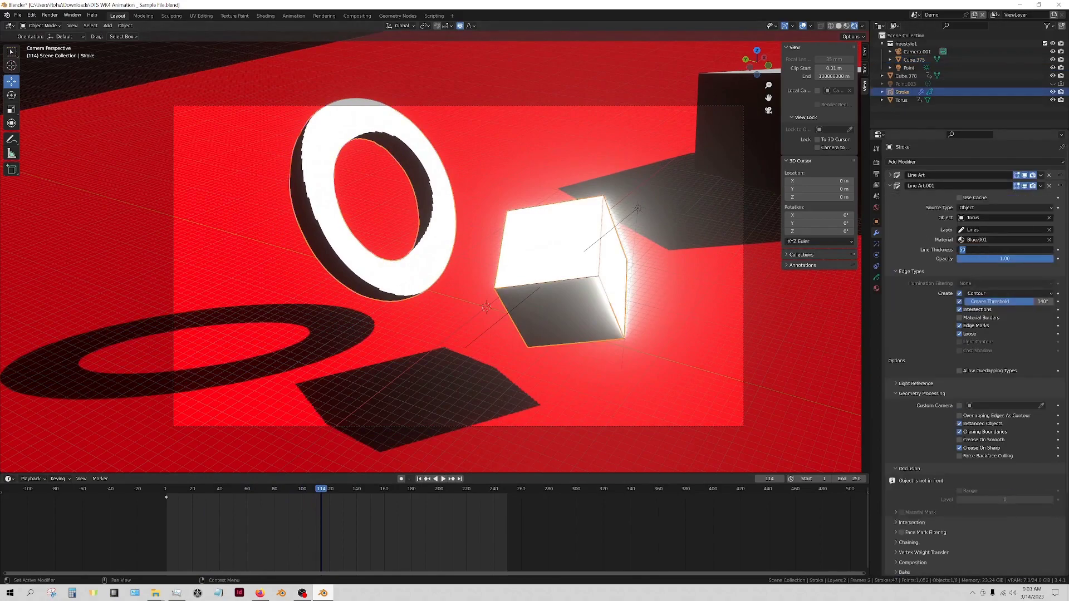
type("100")
key("Return")
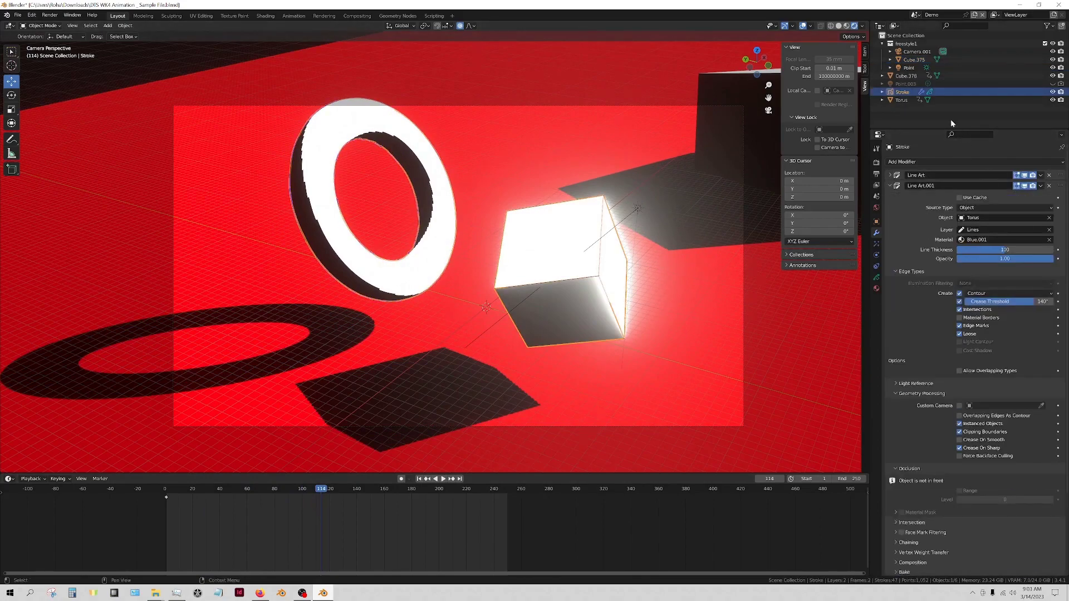
left_click(526, 410)
left_click(444, 479)
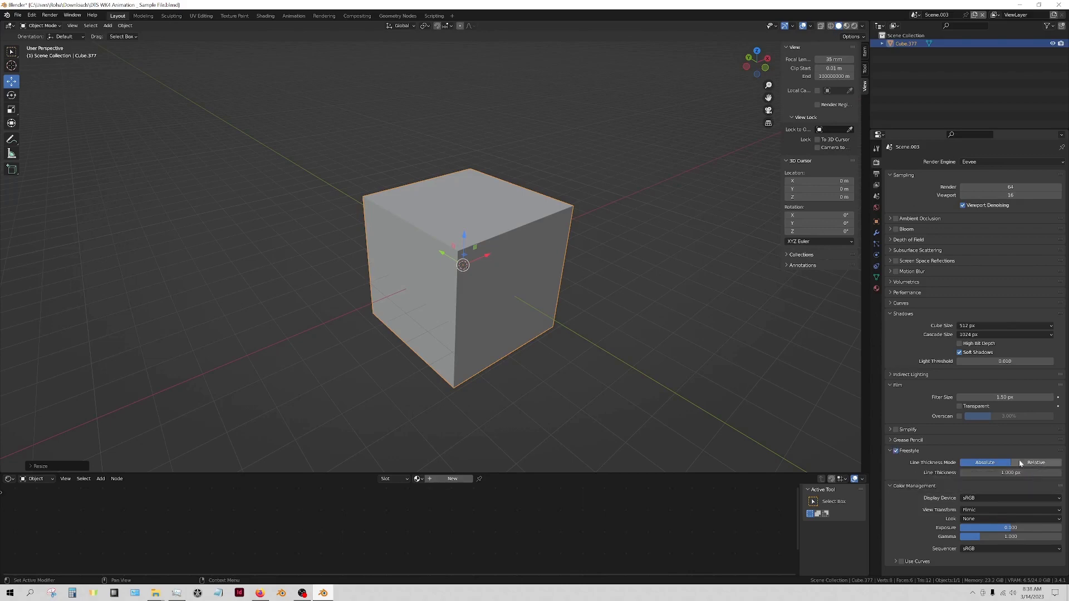
Set Freestyle line thickness to Relative and the view transform to Standard.
left_click(1038, 466)
left_click(966, 500)
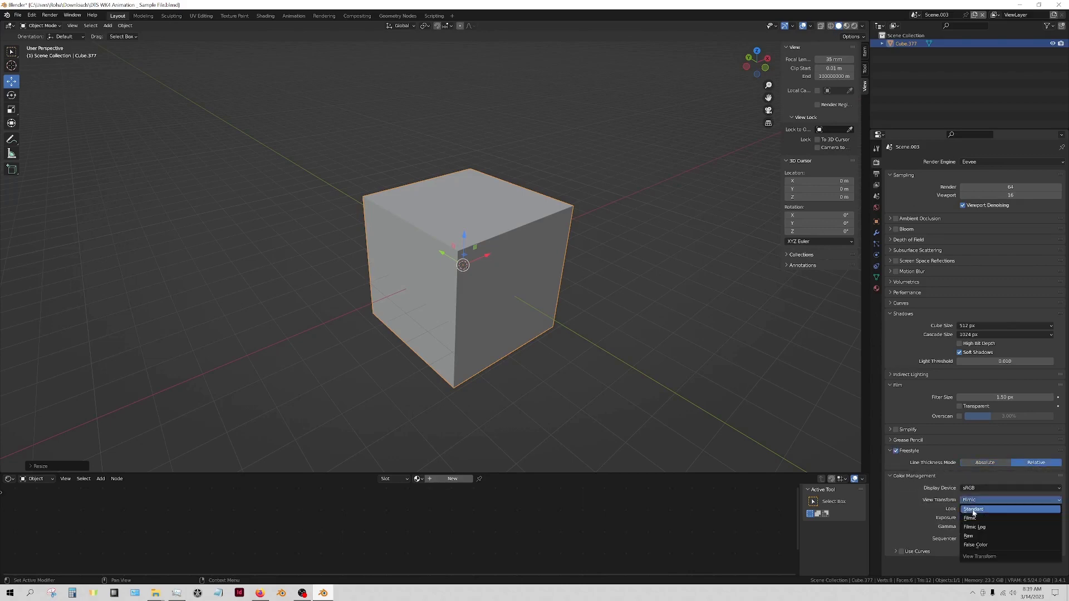
left_click(960, 503)
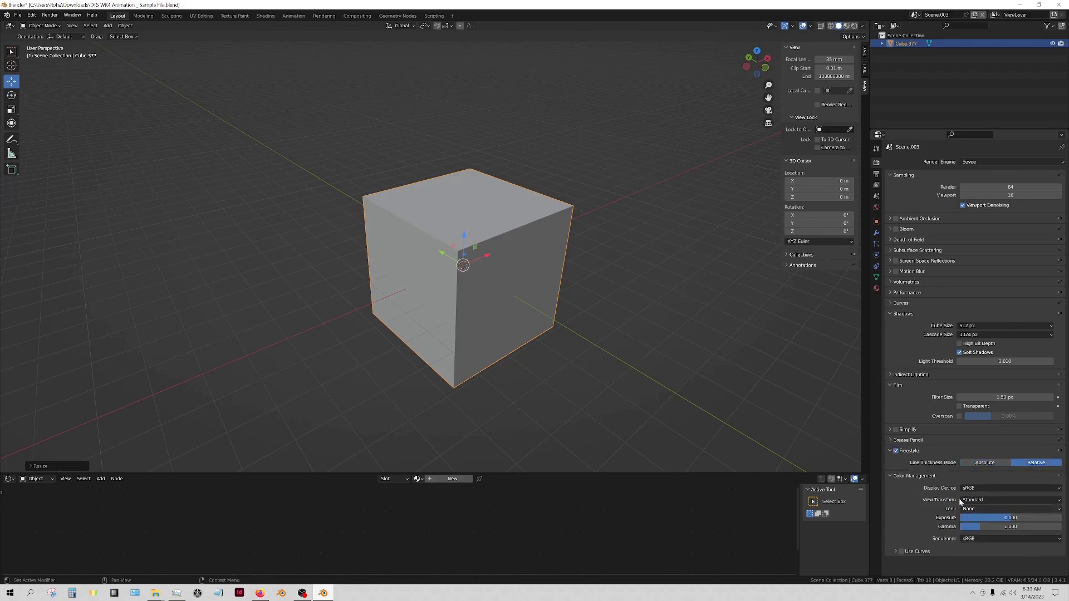
left_click(889, 476)
middle_click_drag(518, 242, 618, 233)
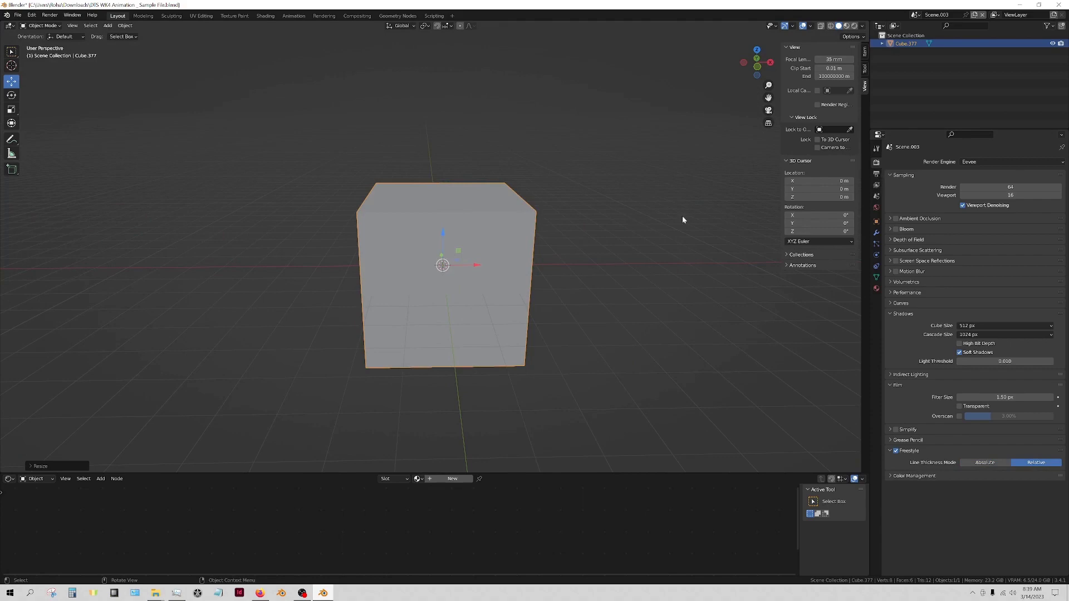
Confirm Freestyle is on in View Layer settings and orbit to see the cube from above.
left_click(877, 185)
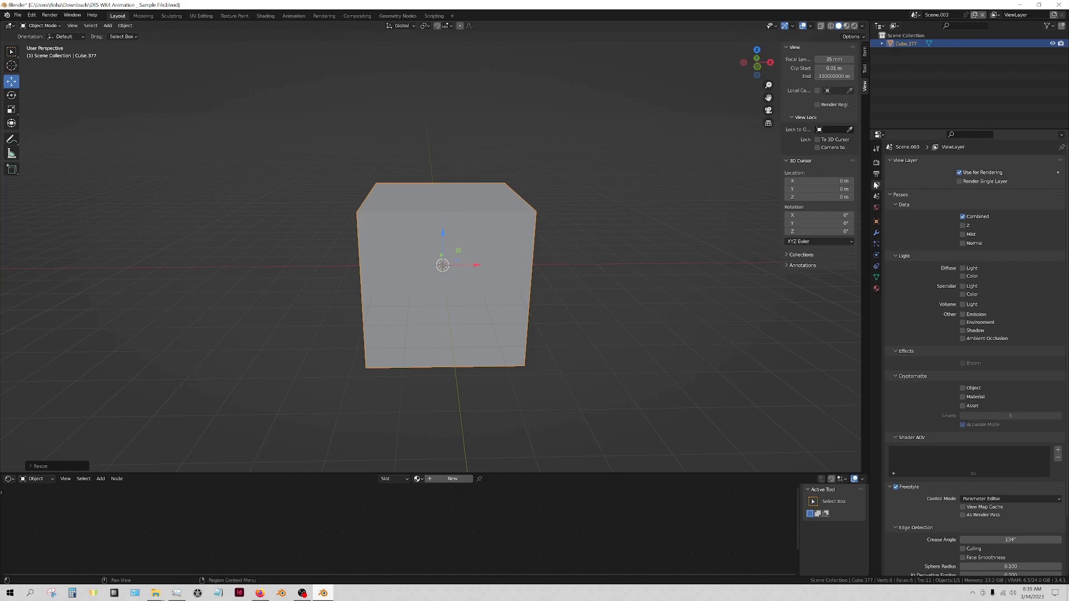
left_click(896, 487)
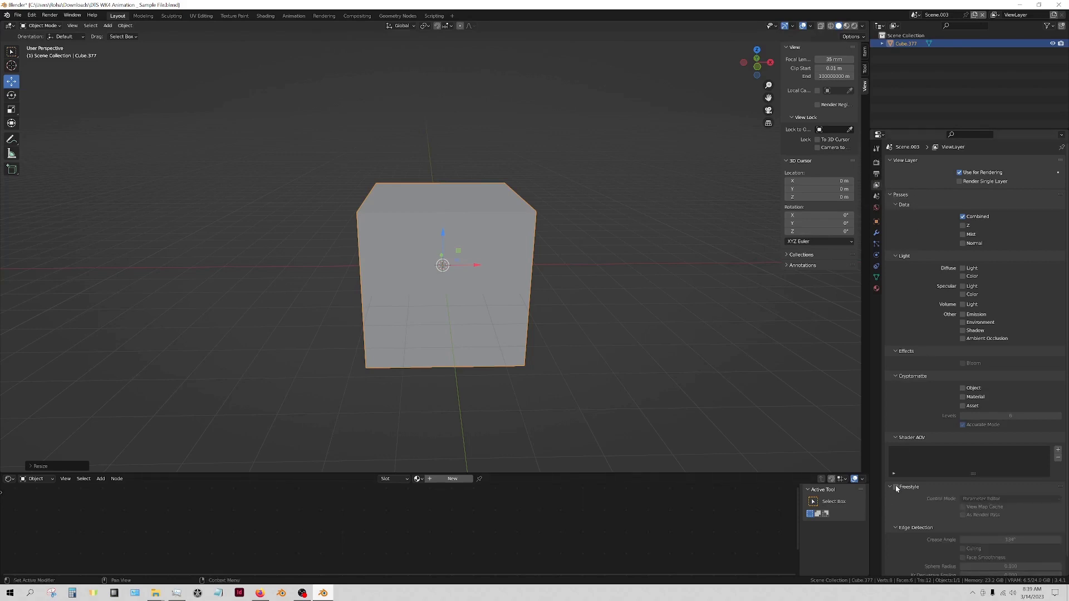
left_click(896, 488)
scroll(904, 455, "down", 3)
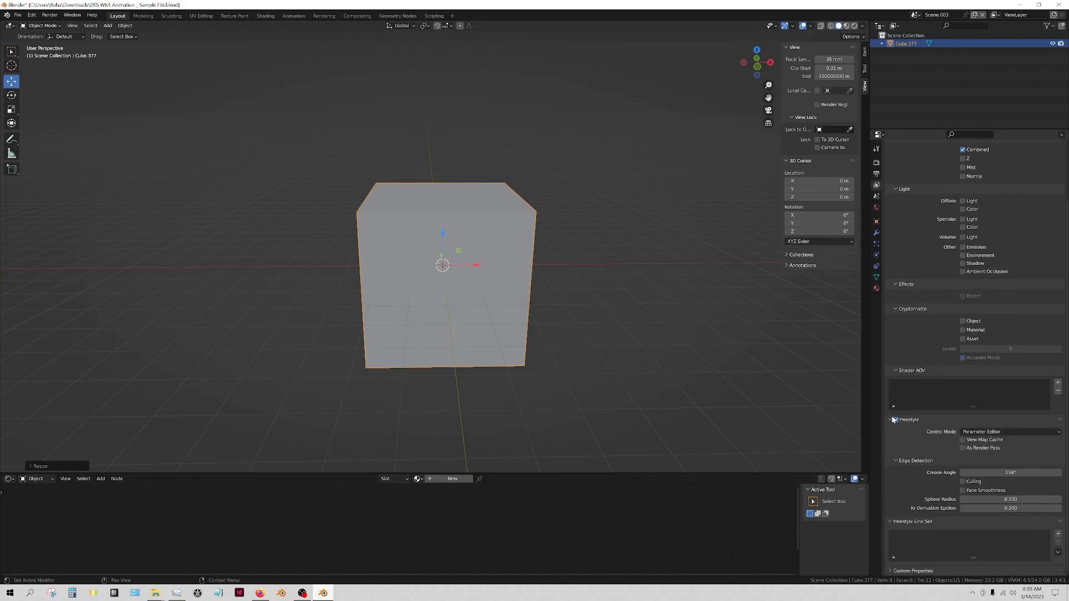
scroll(894, 423, "up", 2)
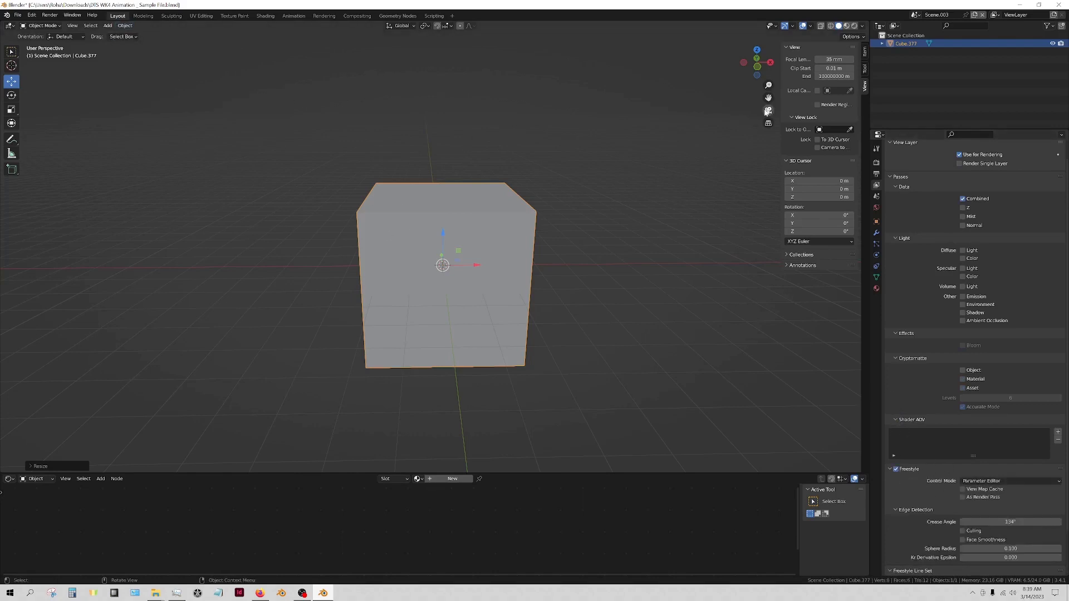
middle_click_drag(494, 162, 689, 82)
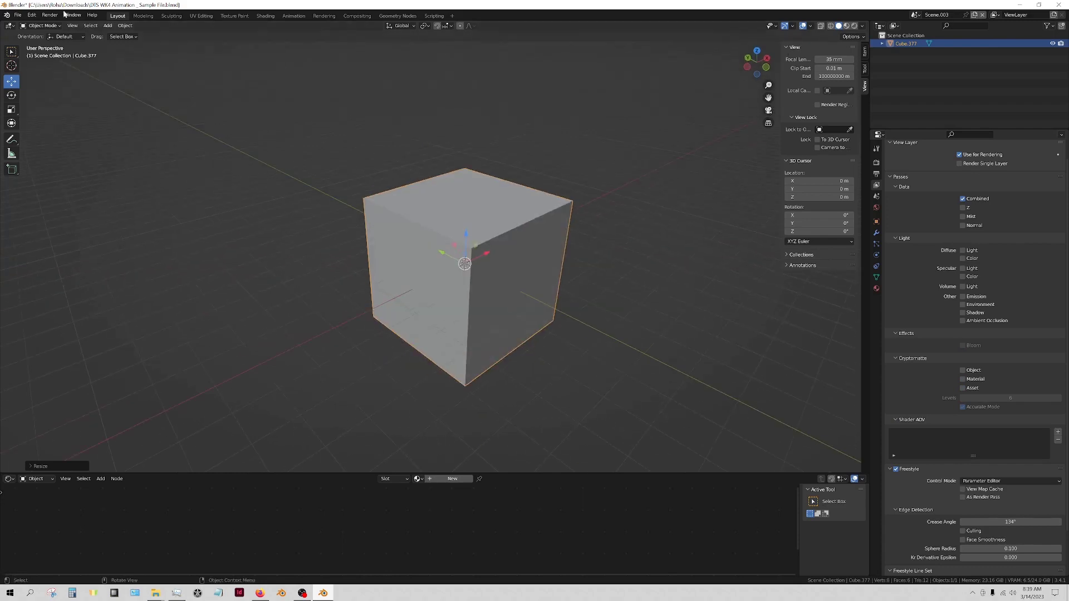
Add a camera aligned to the current view and enable Freestyle line rendering.
left_click(107, 26)
left_click(133, 148)
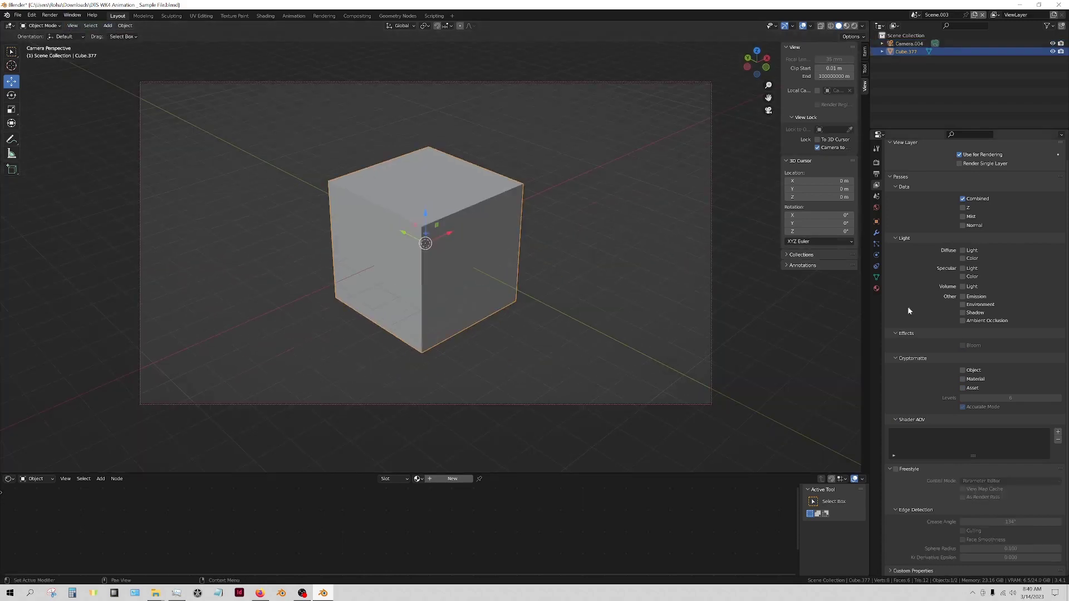
left_click(896, 470)
left_click(651, 164)
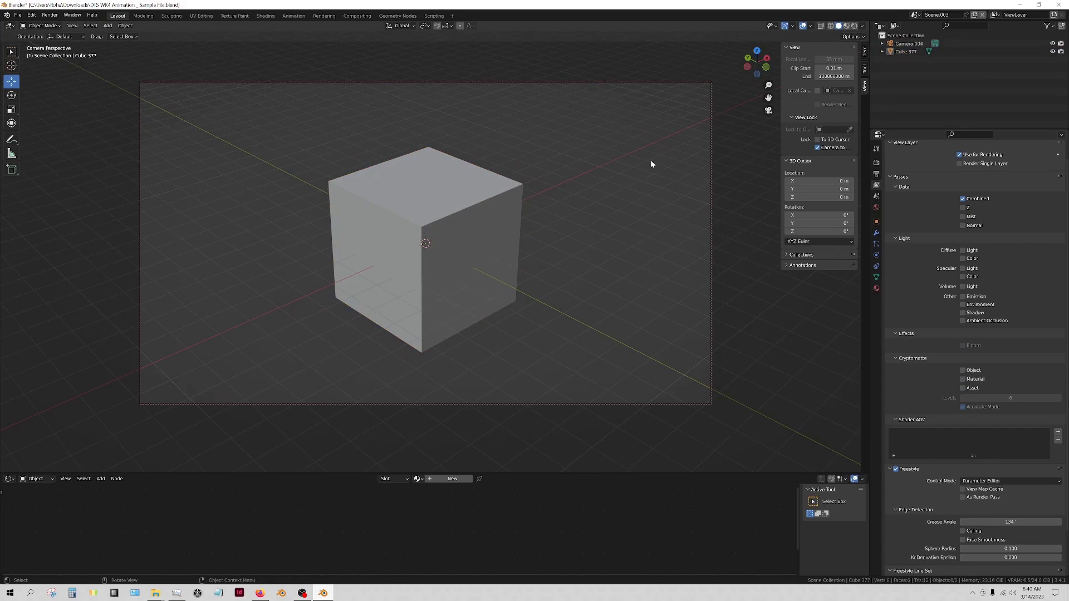
left_click(855, 26)
left_click(840, 25)
Add a Sun lamp and raise it above the cube.
left_click(104, 29)
left_click(134, 122)
left_click(189, 132)
left_click_drag(425, 243, 532, 112)
left_click_drag(895, 419, 894, 244)
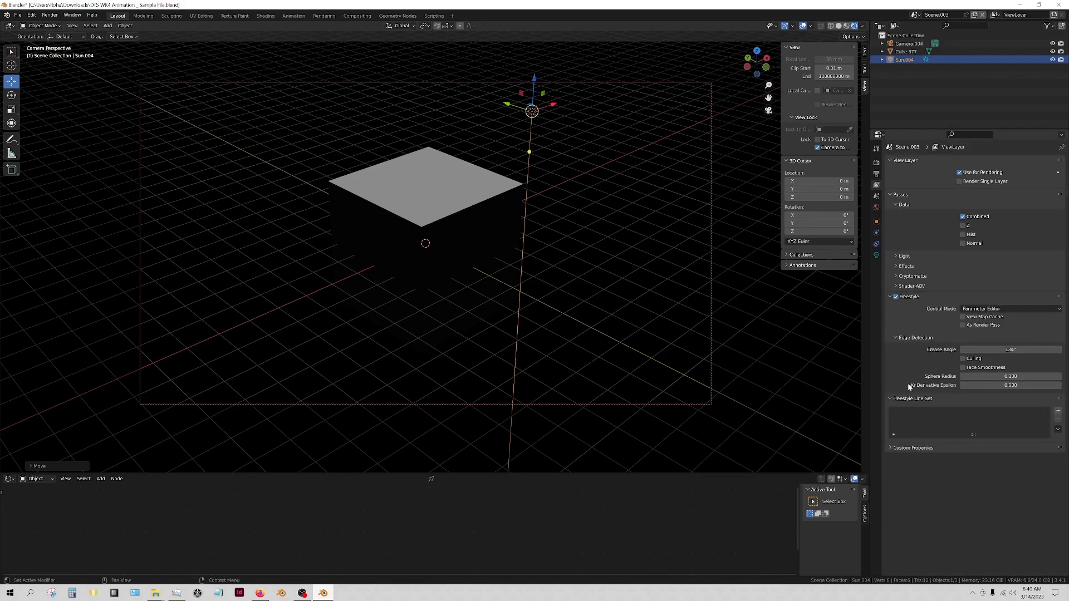
Add a new Freestyle line set and scroll down to its line style settings.
left_click(1058, 411)
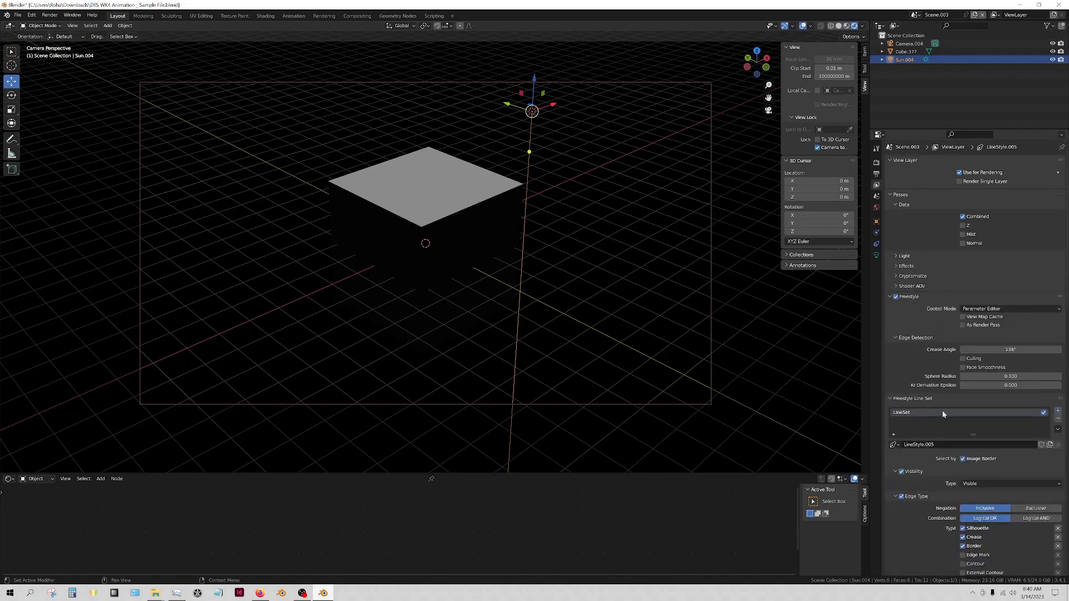
scroll(914, 429, "down", 3)
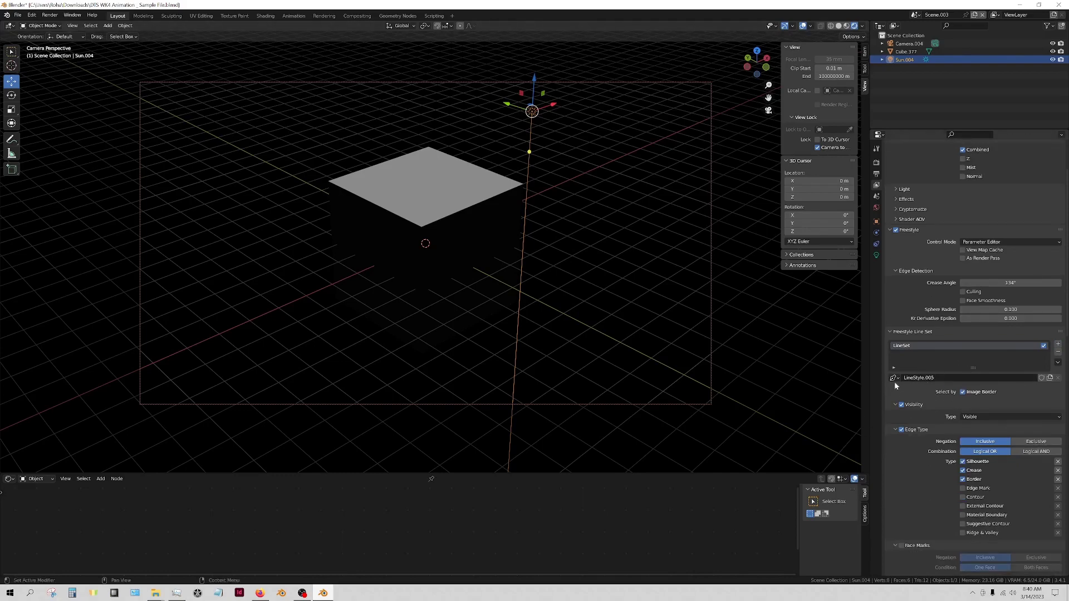
scroll(927, 379, "down", 8)
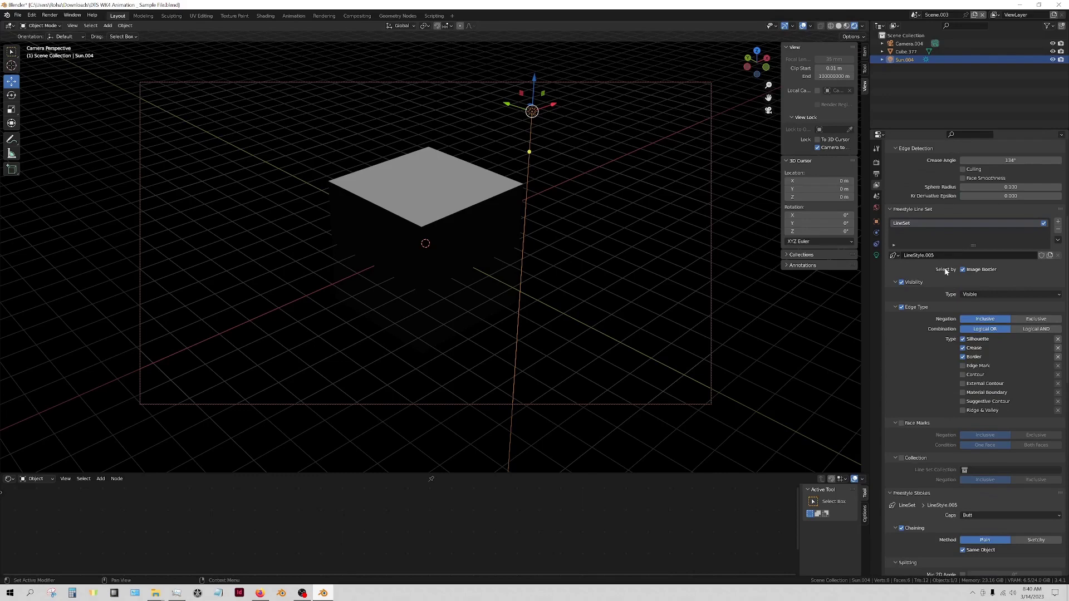
scroll(933, 276, "down", 3)
scroll(931, 278, "down", 3)
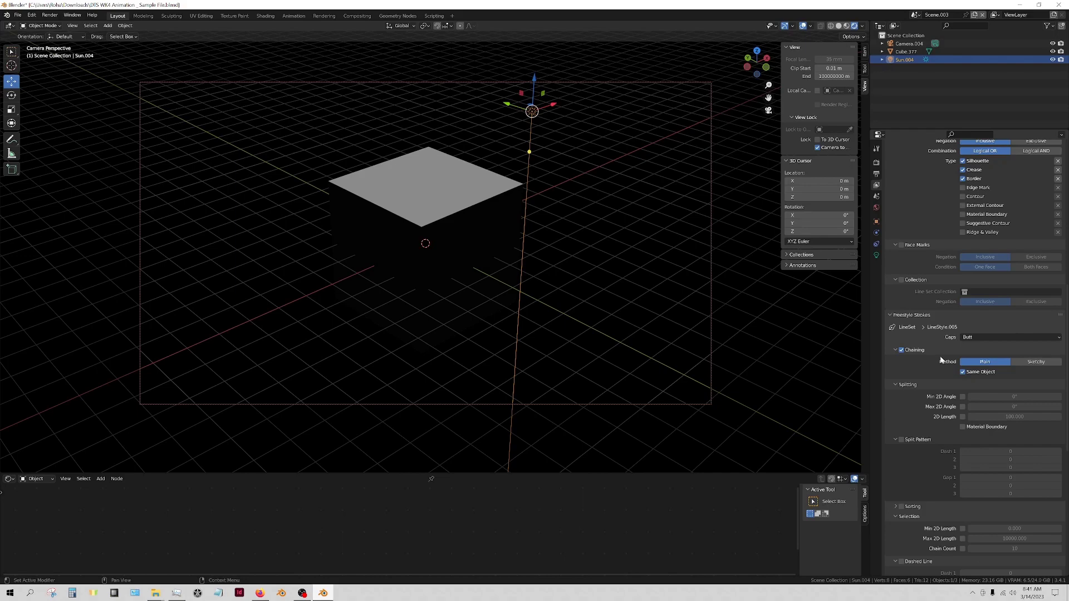
scroll(940, 347, "down", 10)
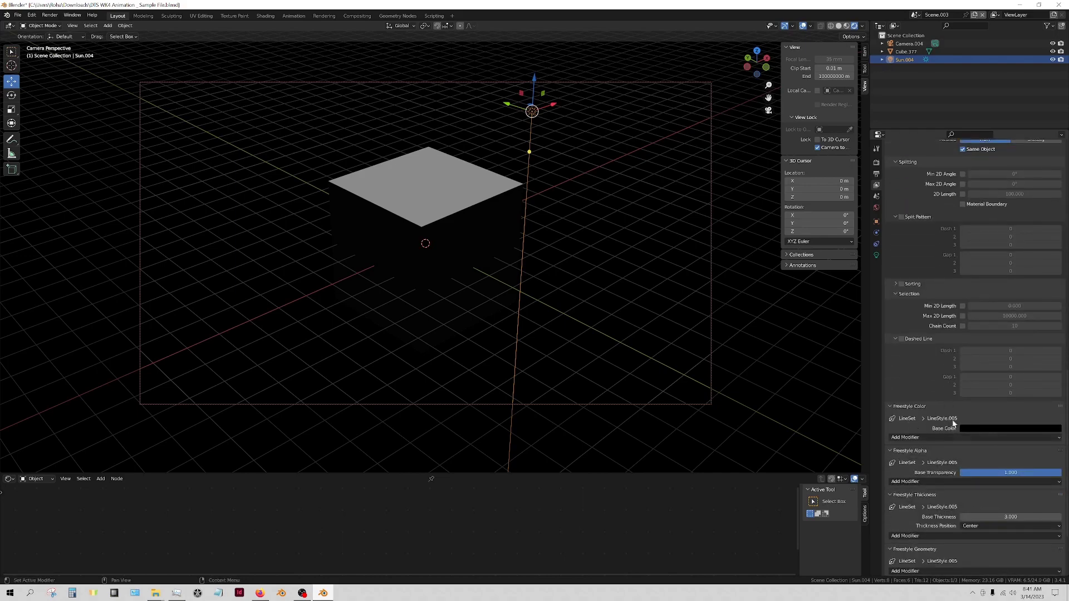
Make the Freestyle line colour white with a base thickness of 1.
left_click(969, 430)
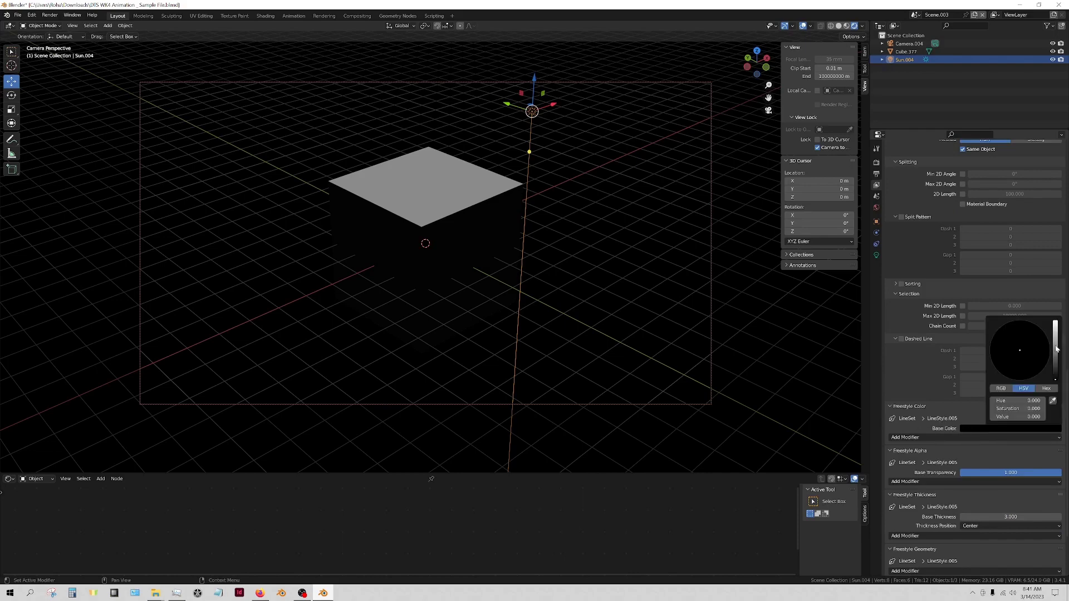
left_click_drag(1056, 349, 1056, 321)
left_click(1003, 517)
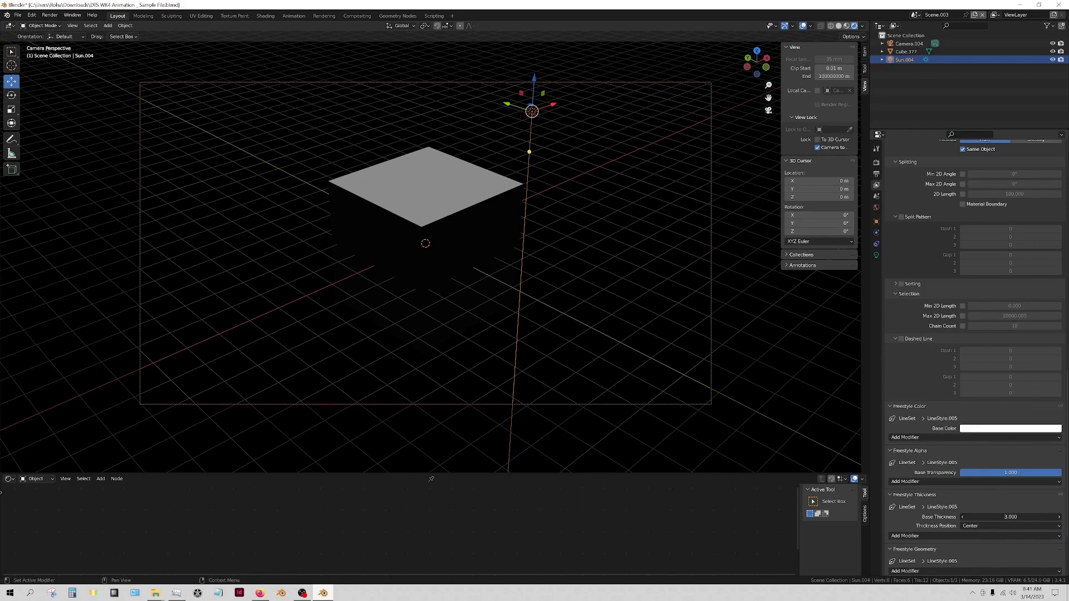
type("1")
key("Return")
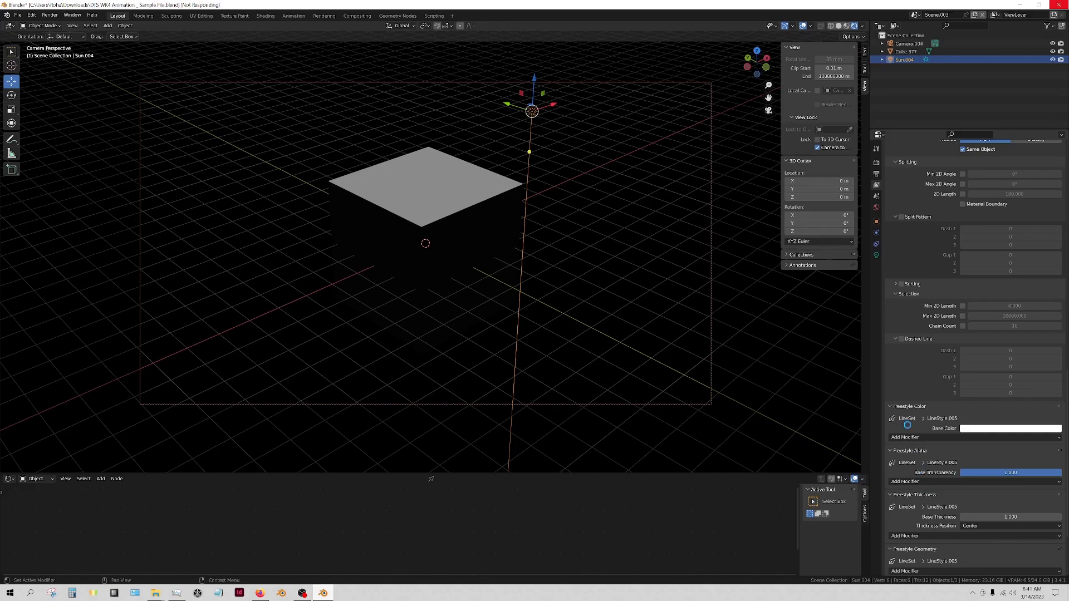
Render a still from the camera, zoom in on the white-outlined cube, then close the render window.
left_click(50, 15)
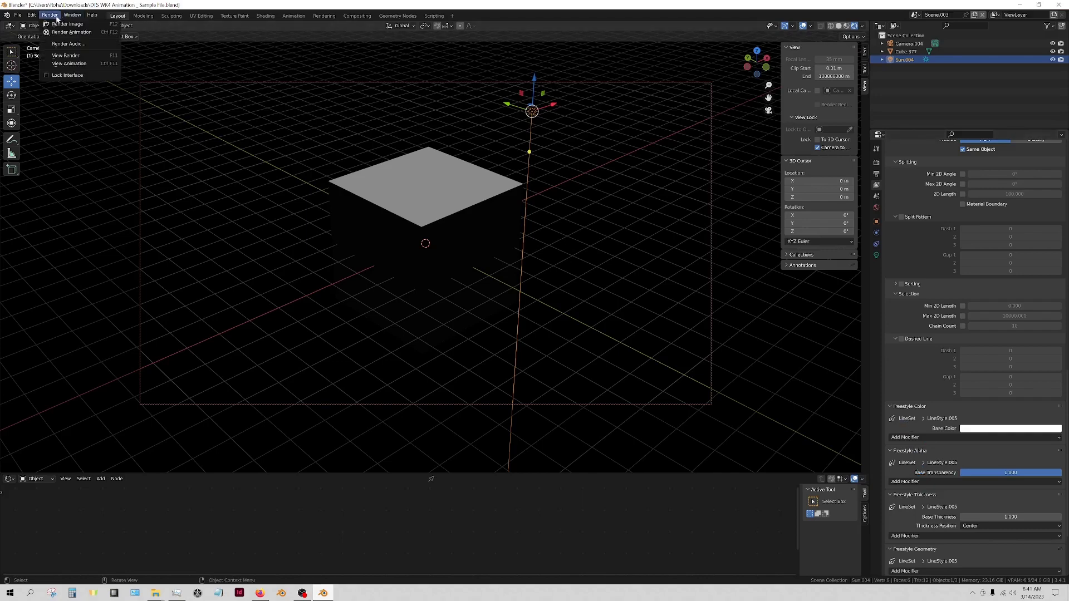
left_click(59, 24)
scroll(362, 180, "up", 4)
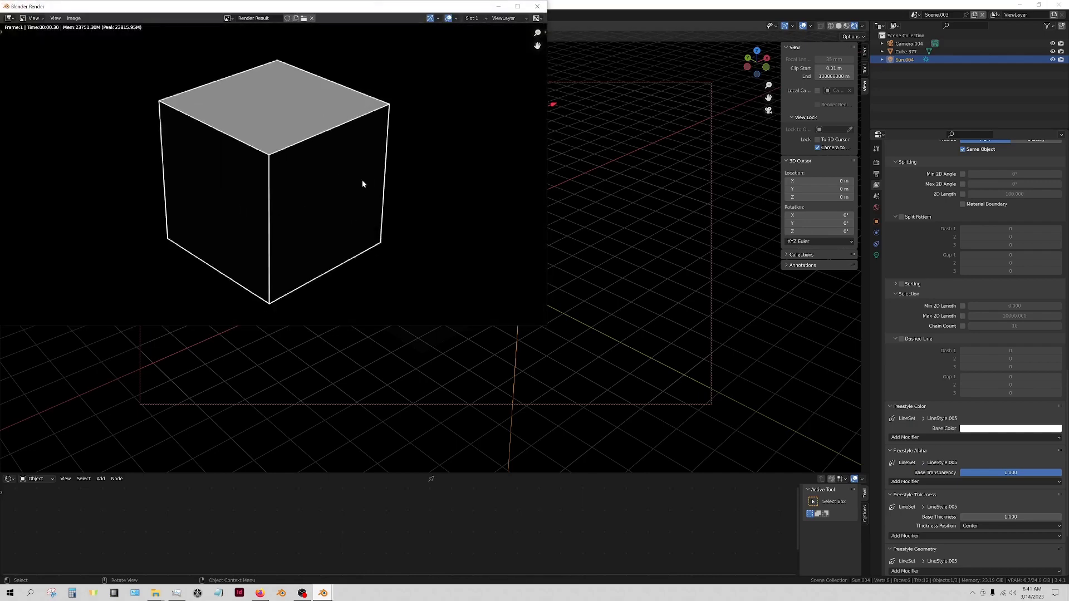
scroll(362, 179, "down", 2)
scroll(363, 182, "up", 5)
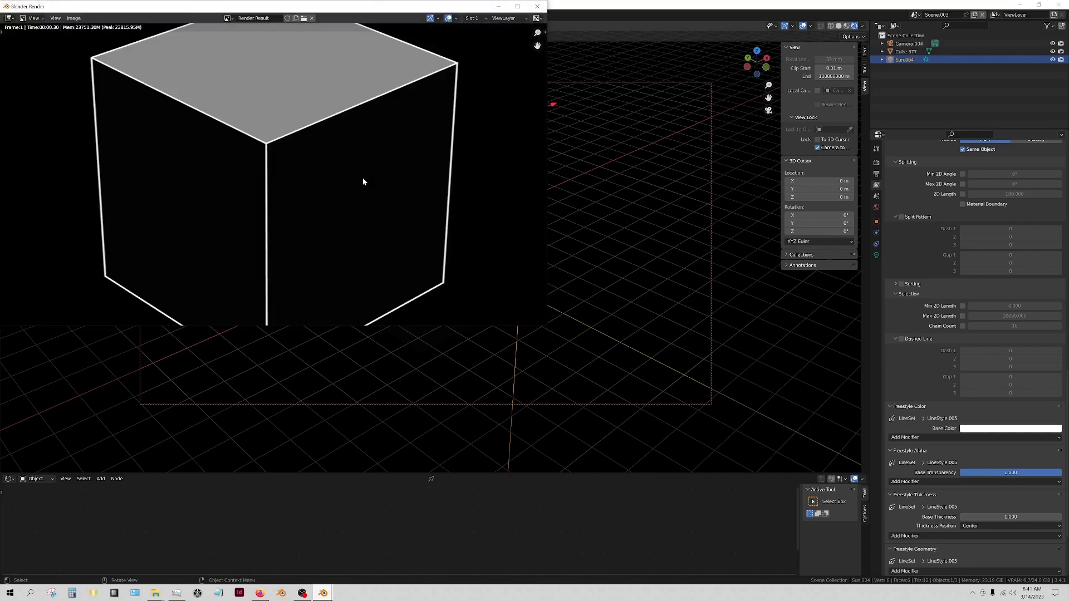
scroll(356, 173, "down", 1)
scroll(384, 206, "down", 5)
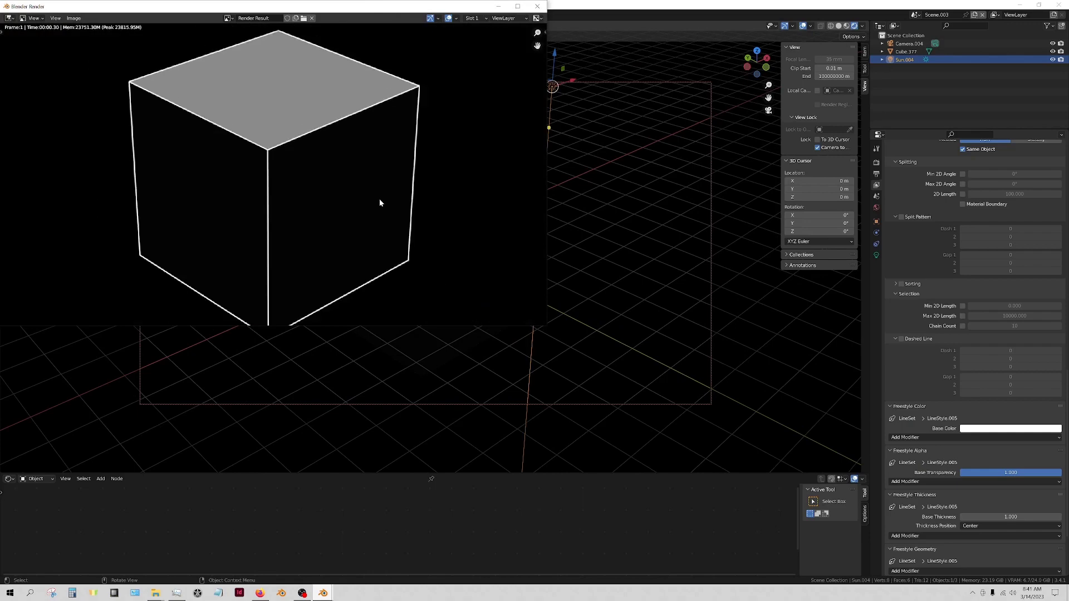
left_click(498, 6)
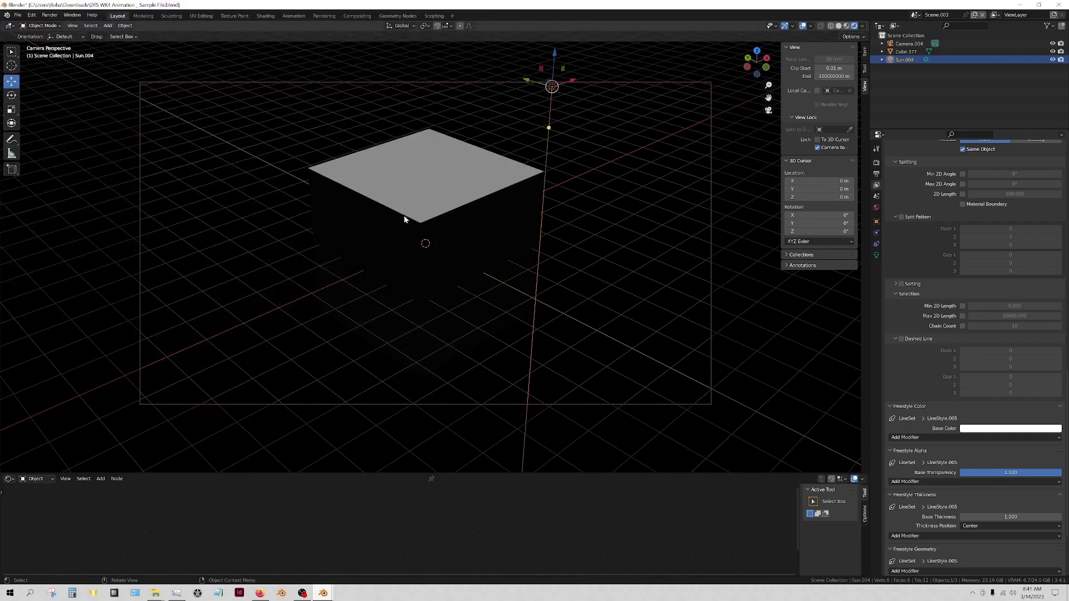
Untick Camera to View, return to solid shading, and collapse the Freestyle settings section.
left_click(818, 148)
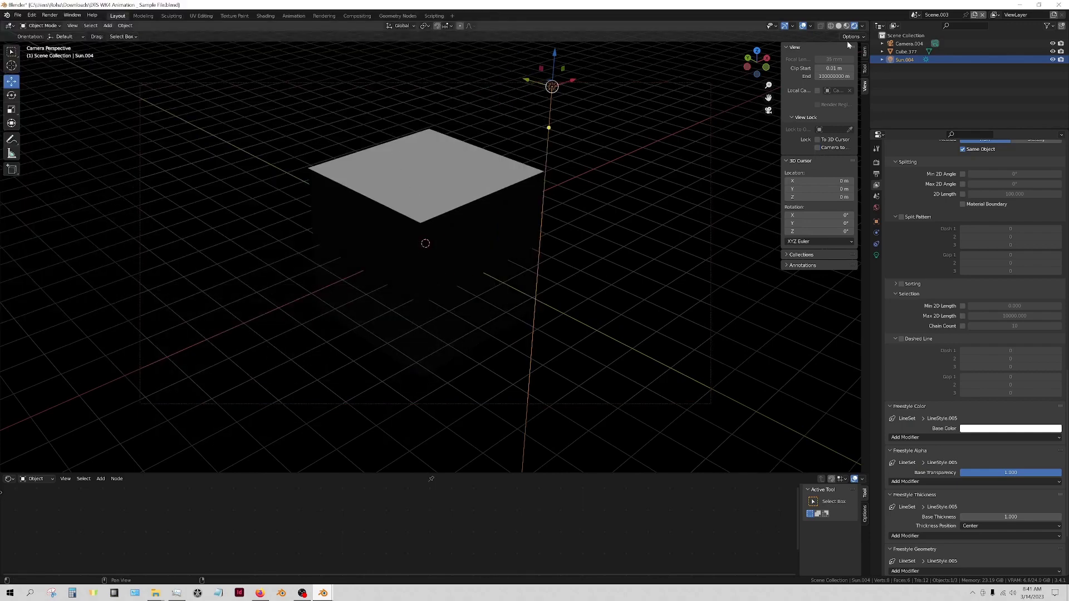
left_click(839, 26)
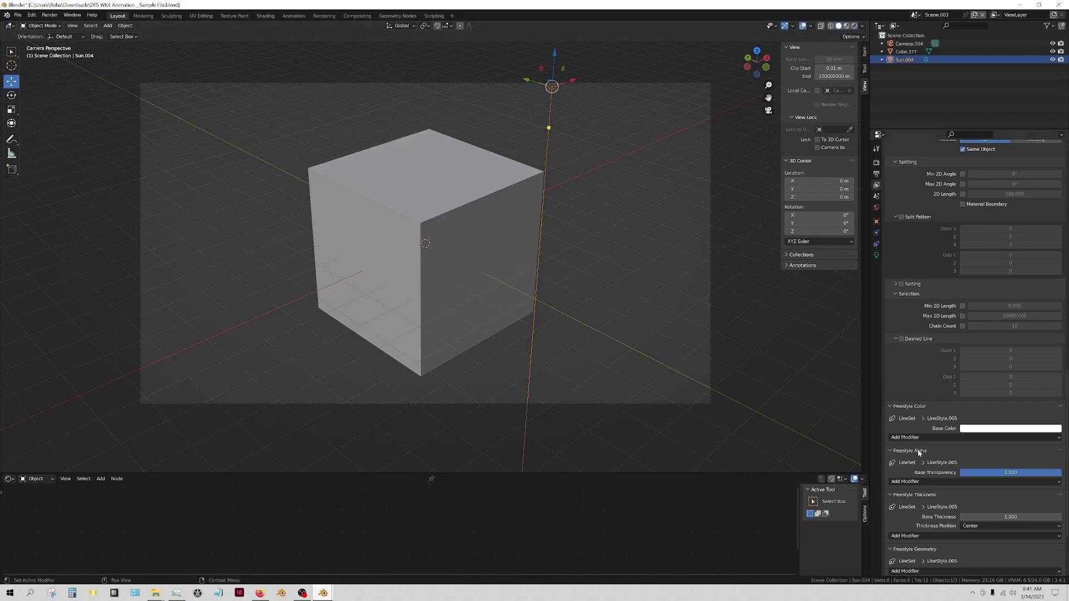
scroll(913, 318, "up", 15)
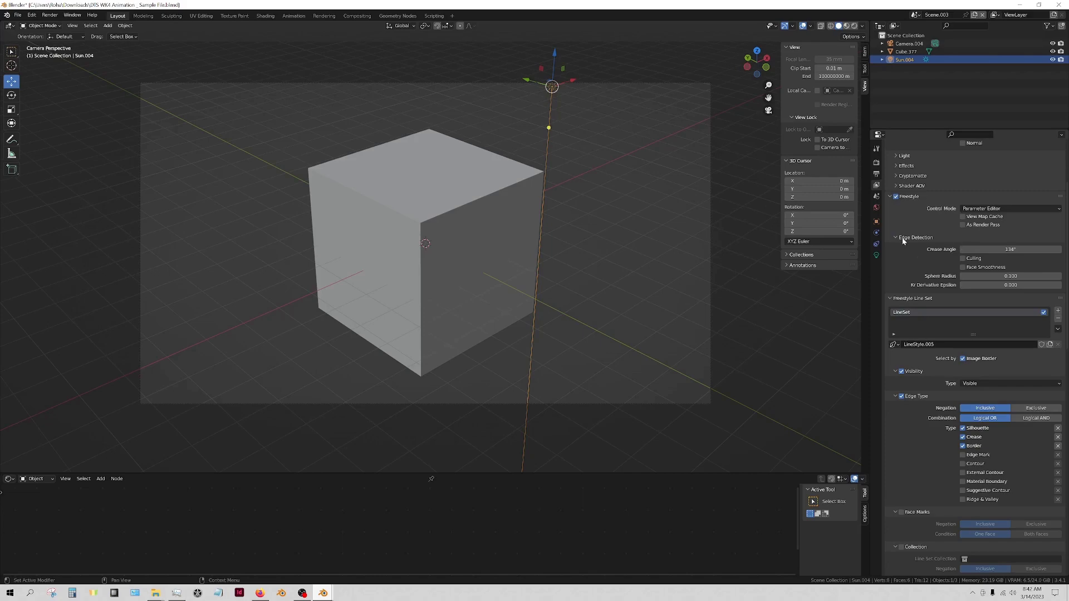
left_click(891, 198)
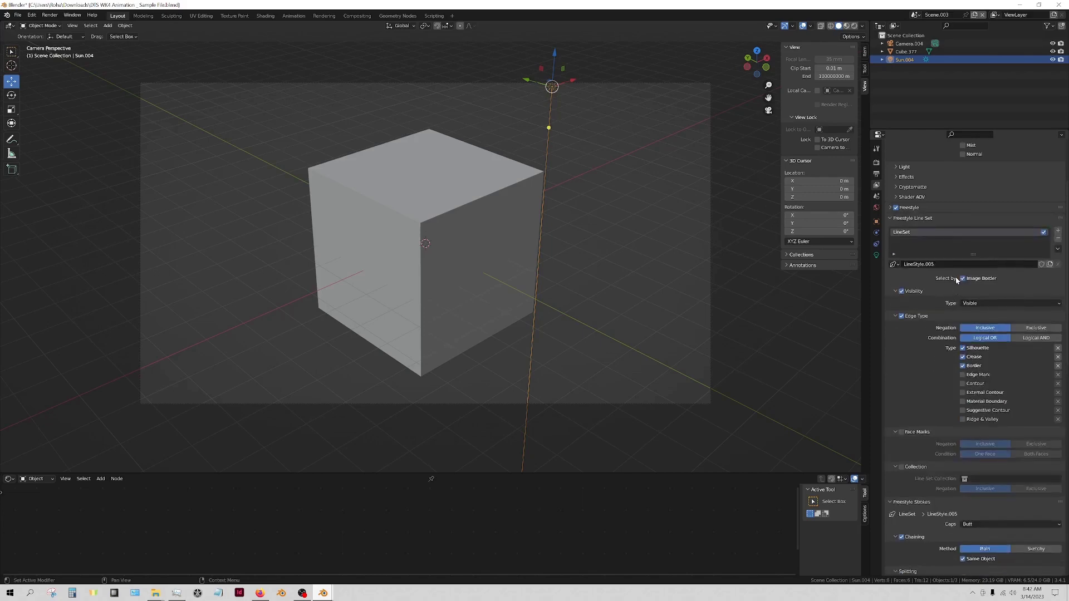
scroll(968, 319, "up", 3)
scroll(926, 399, "down", 20)
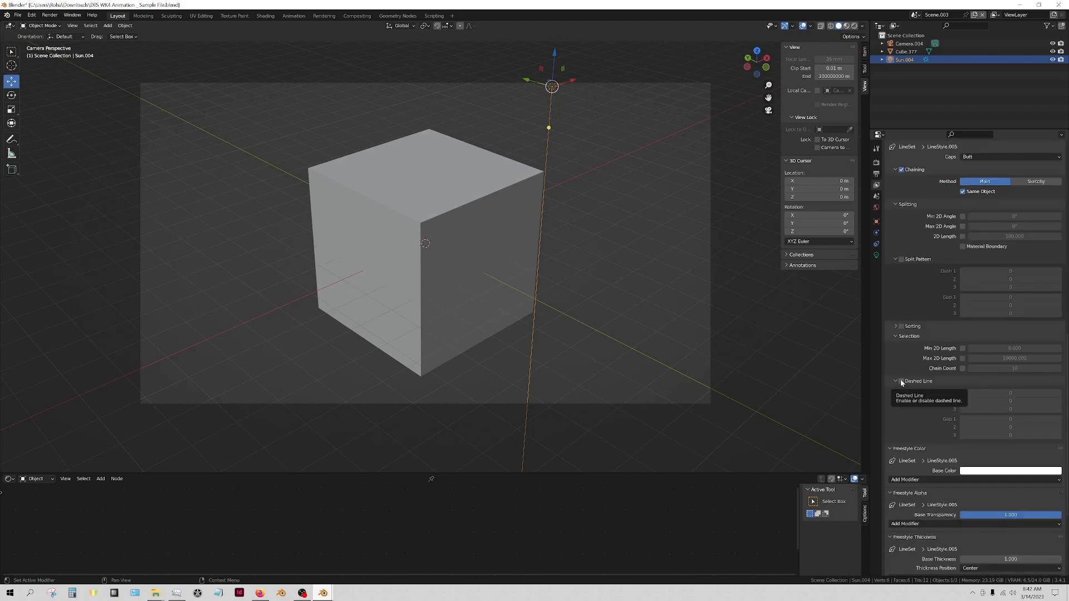
scroll(941, 315, "down", 6)
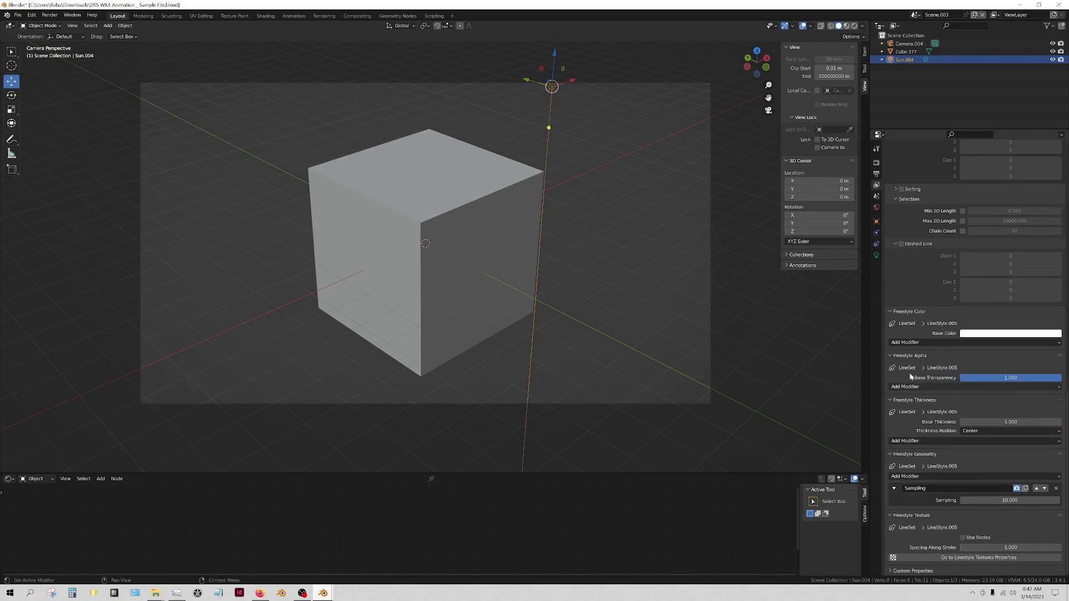
Add a Noise modifier to the Freestyle line thickness.
left_click(904, 343)
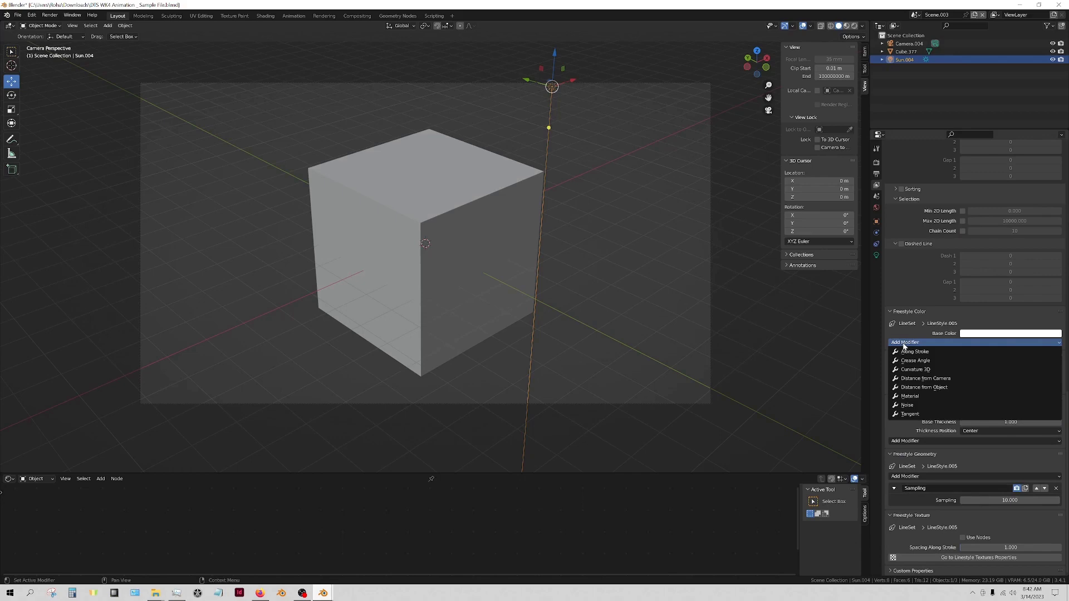
left_click(932, 345)
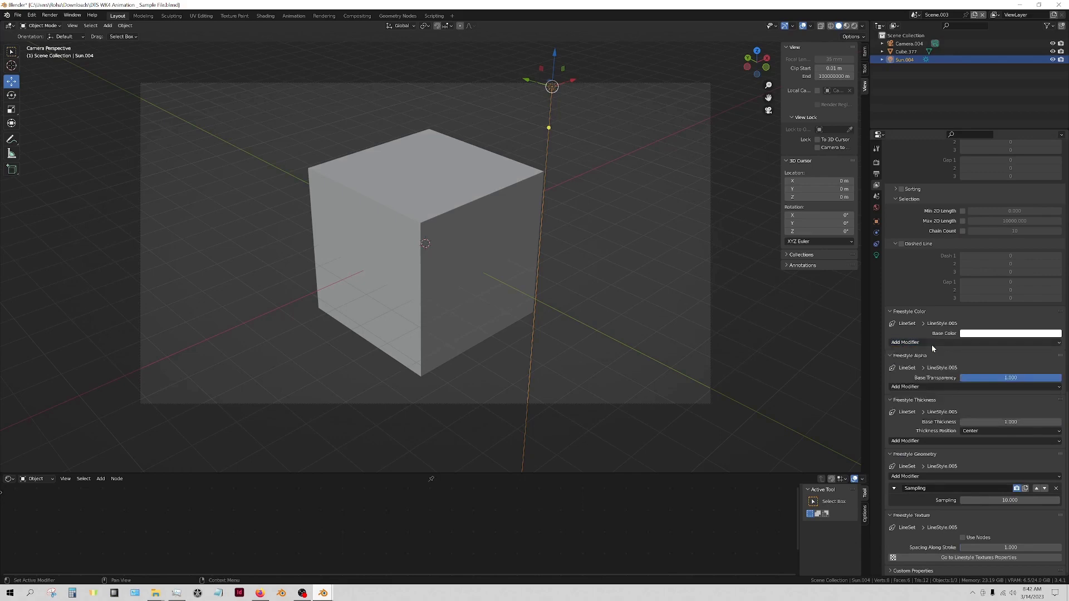
left_click(927, 442)
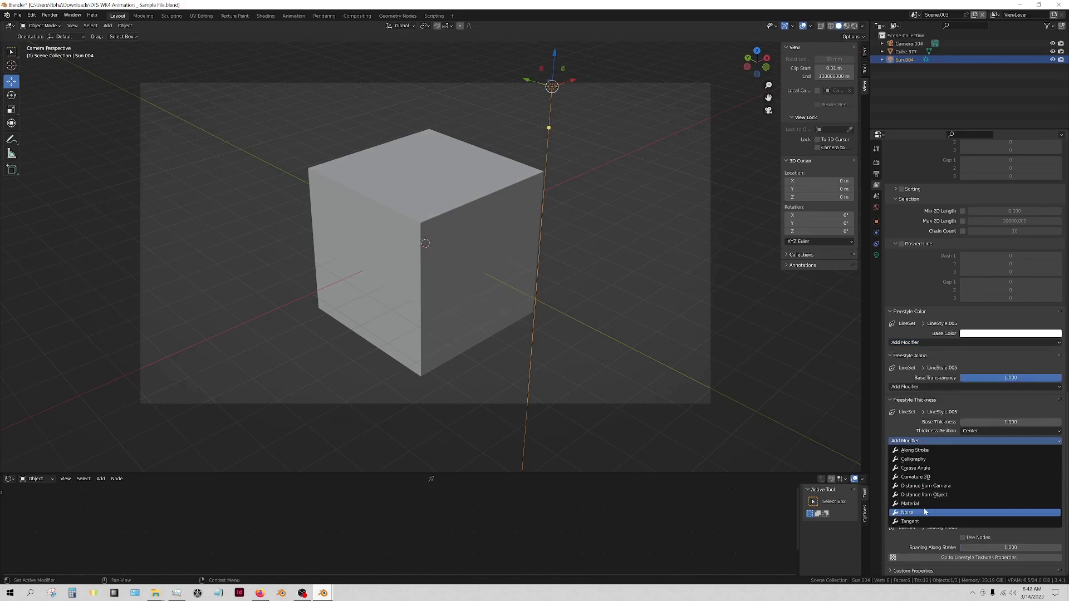
key("Return")
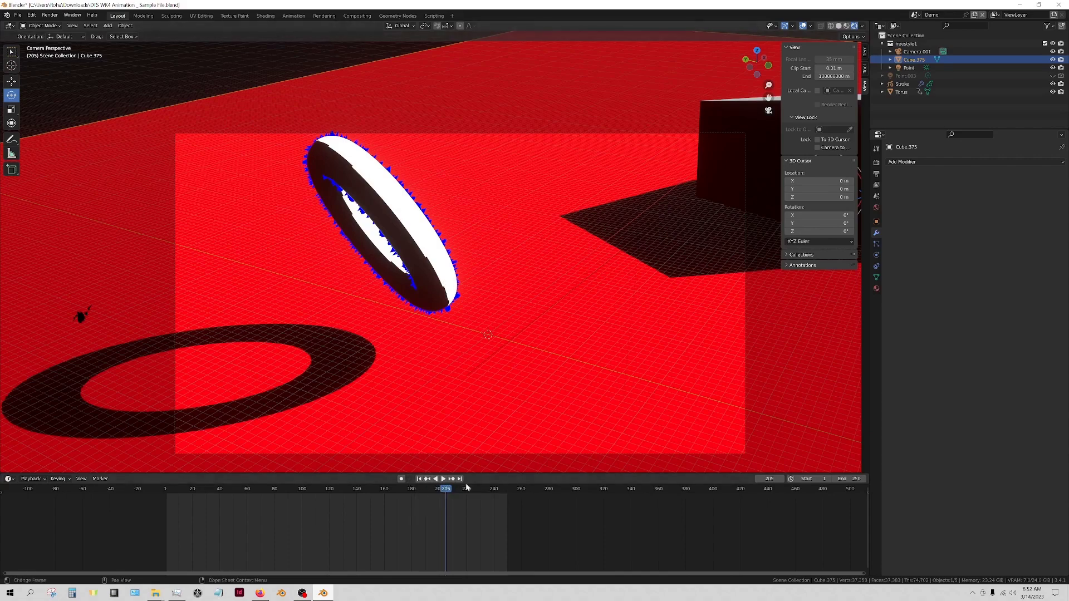
Jump back to frame 1 and view the torus's blue jittering outlines in solid shading.
left_click(418, 479)
left_click(838, 26)
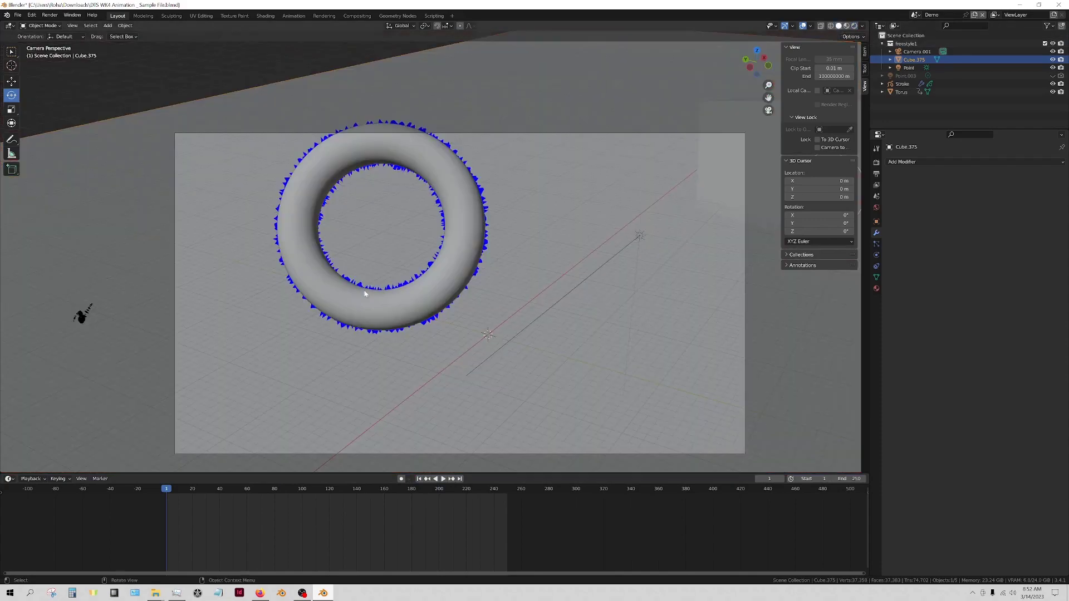